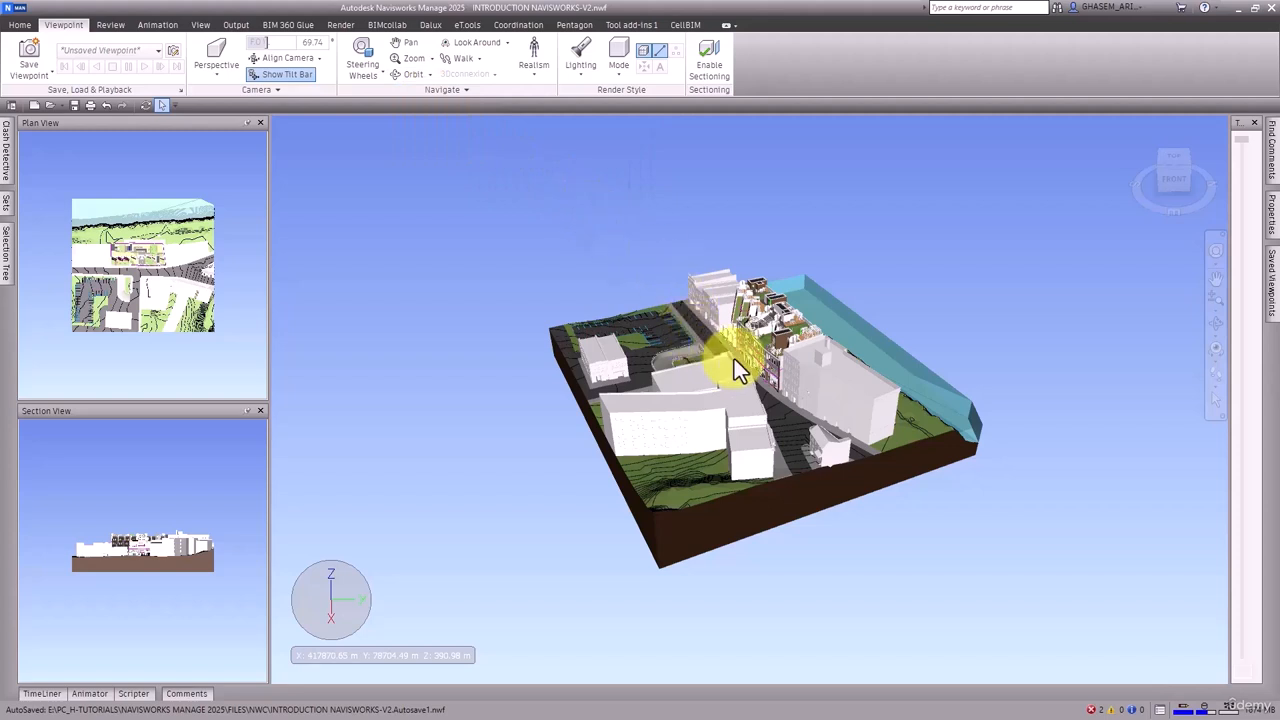
Step: Orbit the camera around the whole site model with the standard Orbit tool
shift+middle_drag(734, 359, 968, 345)
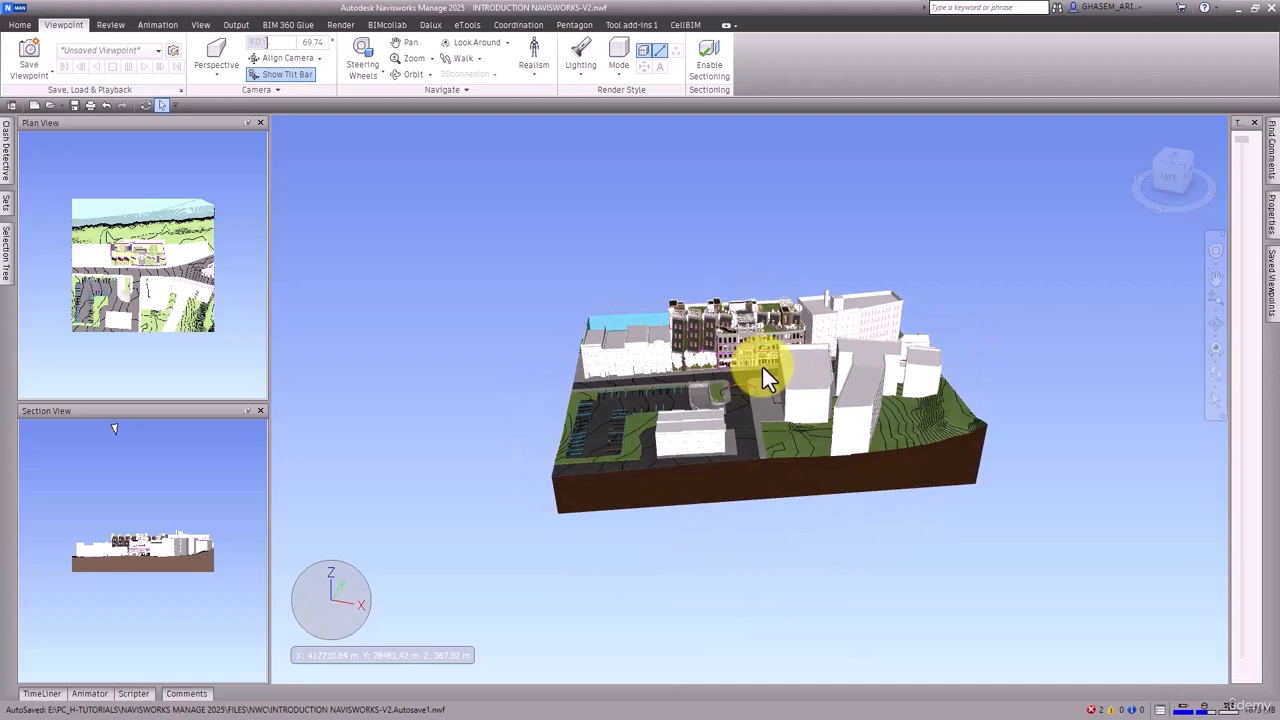
scroll(762, 375, up, 5)
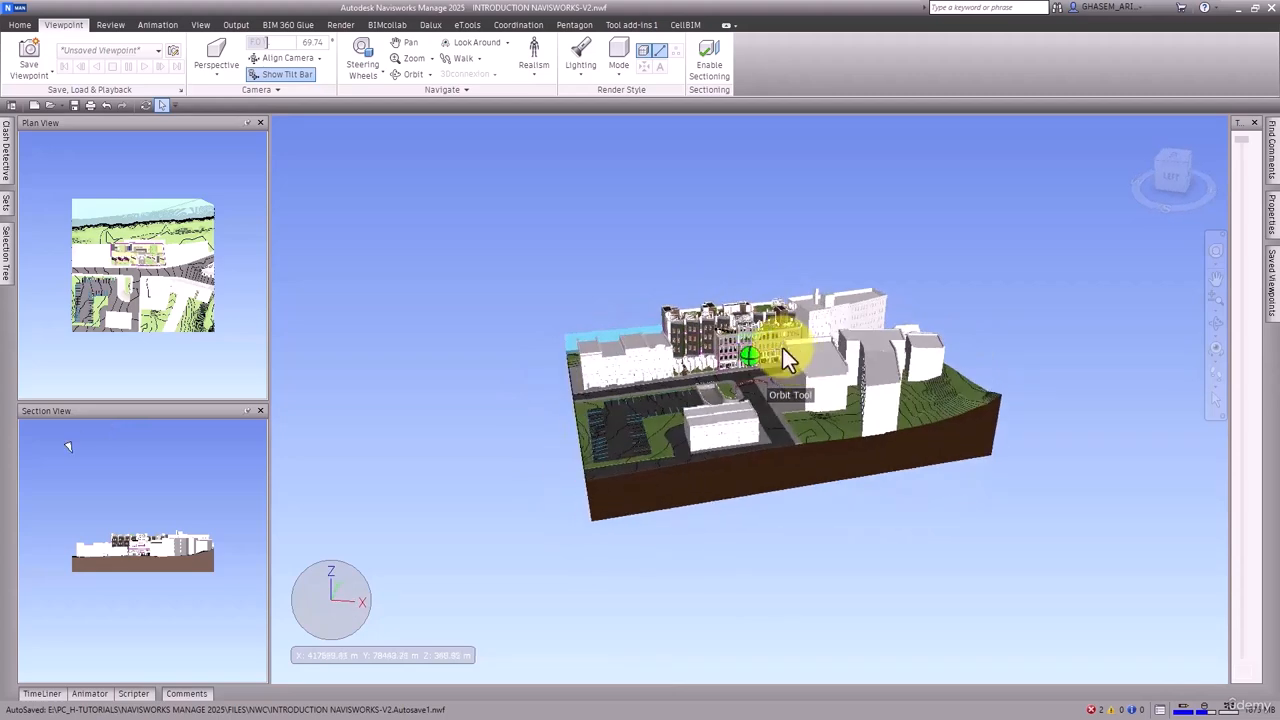
middle_drag(784, 346, 790, 346)
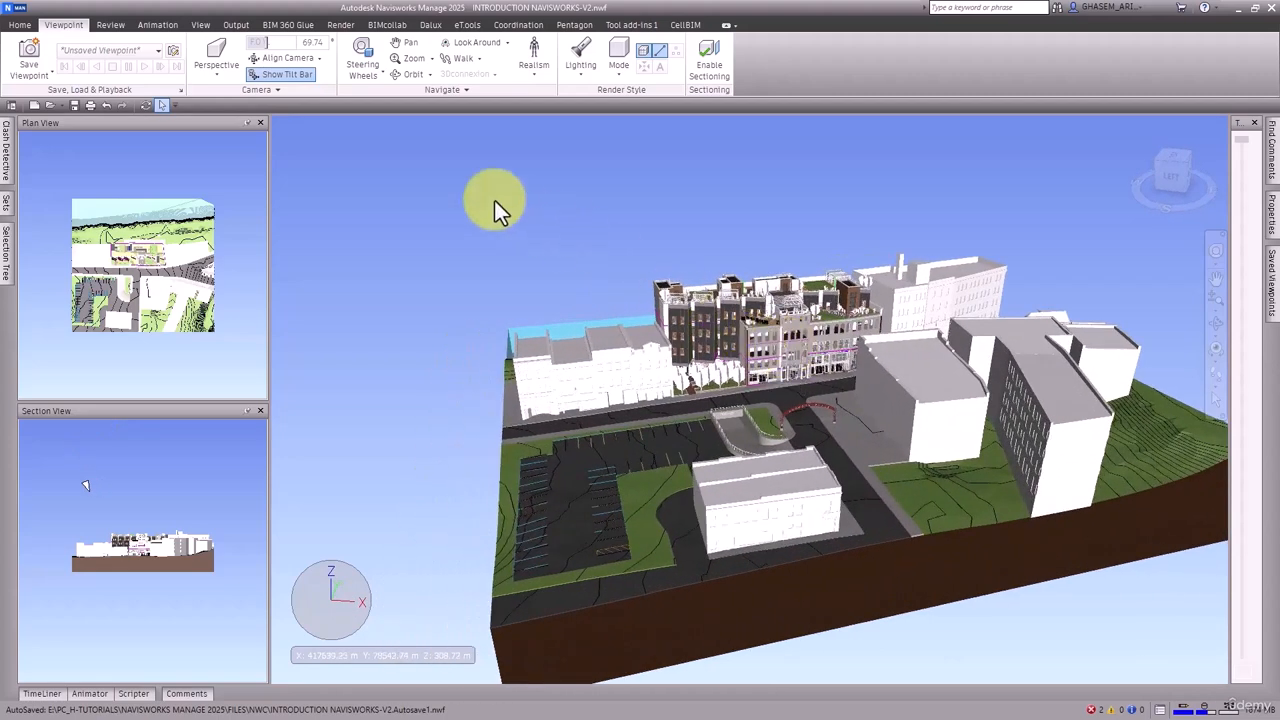
click(431, 75)
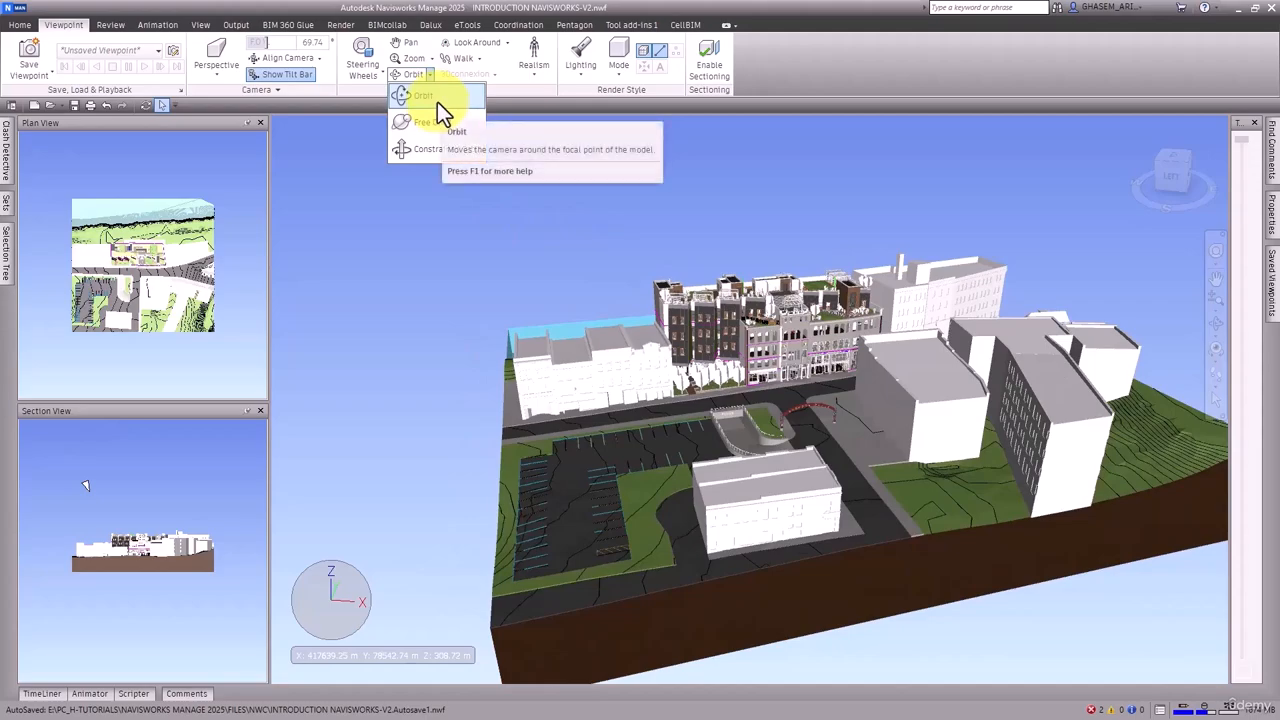
click(437, 101)
drag(688, 358, 625, 320)
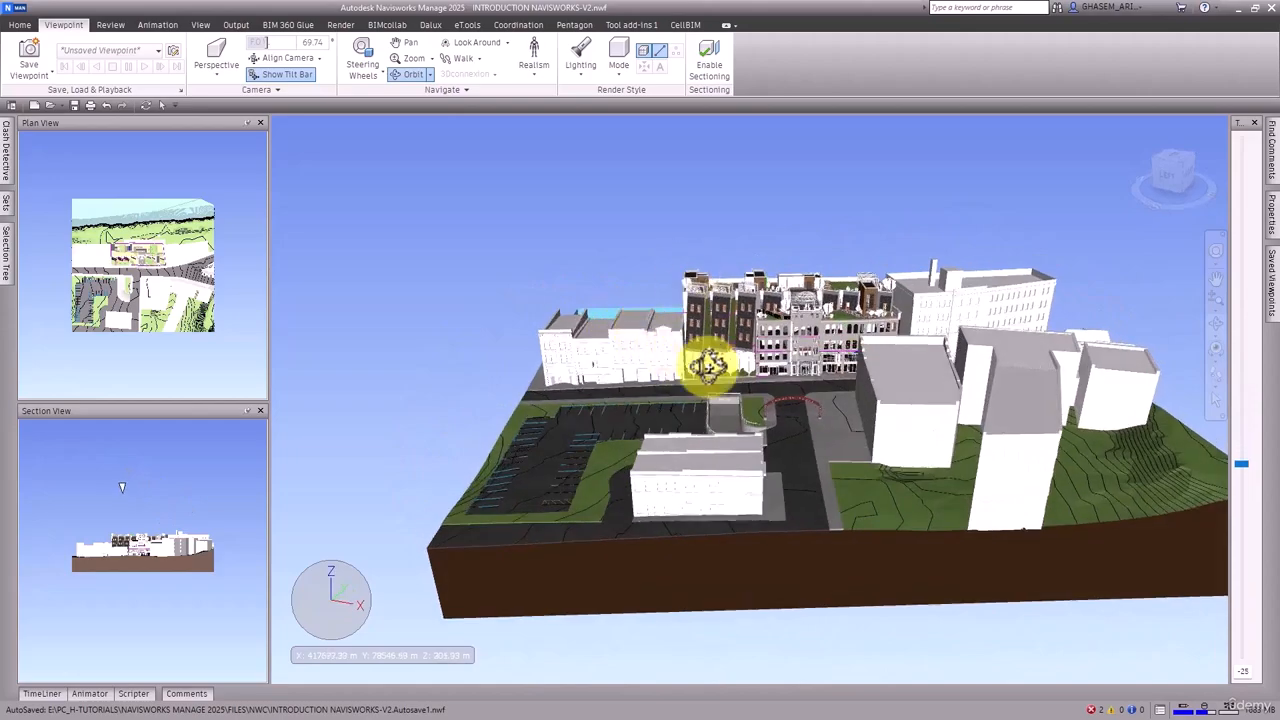
drag(708, 366, 575, 212)
Step: Switch to Free Orbit and rotate the camera freely around the site model
click(429, 74)
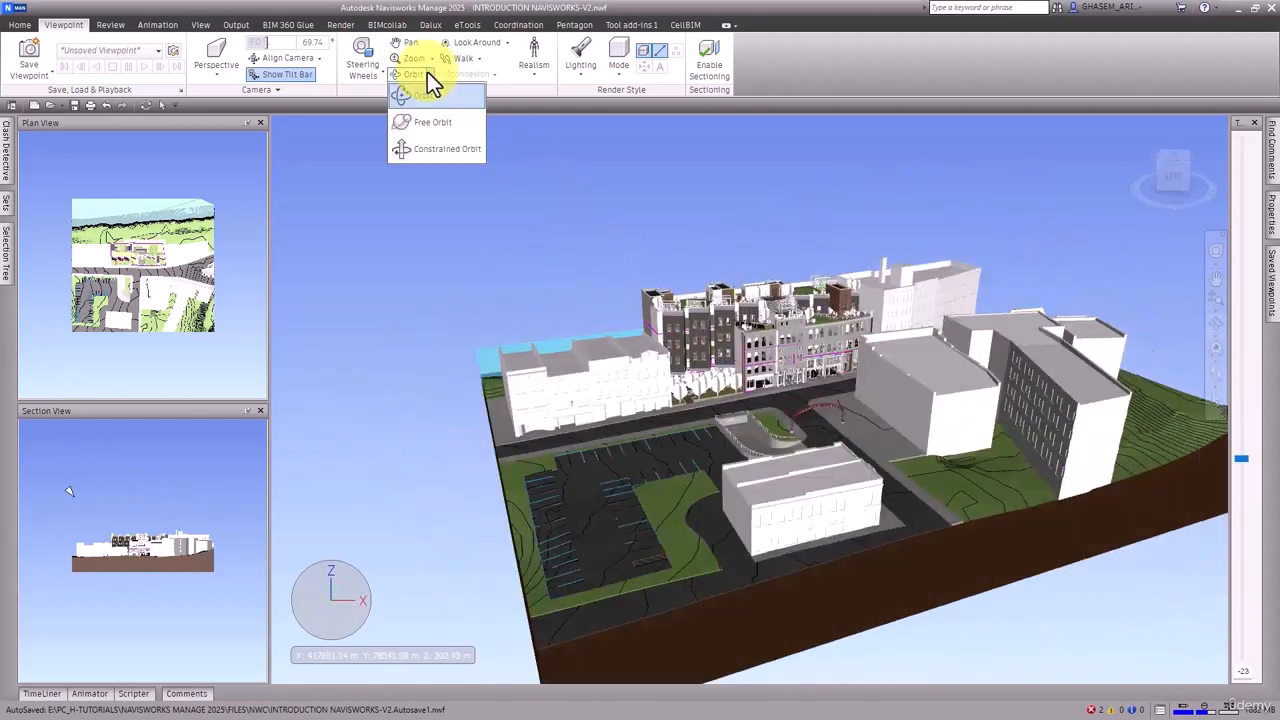
click(431, 127)
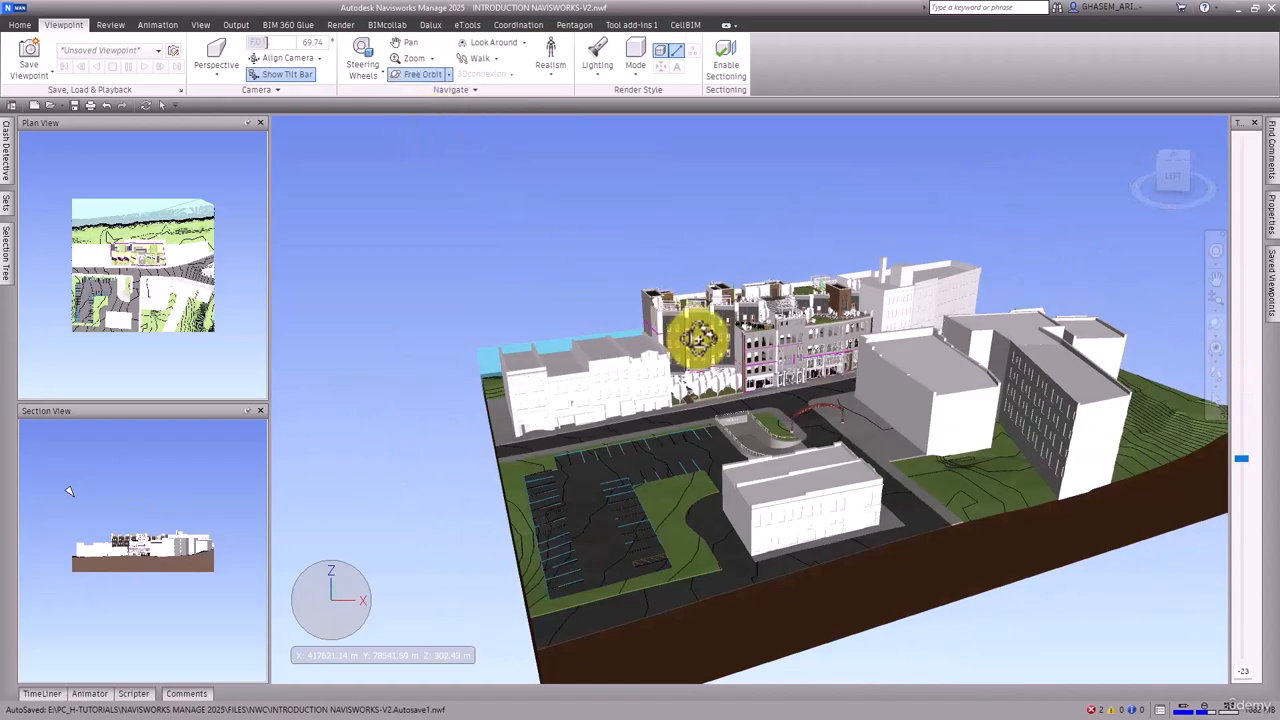
drag(686, 309, 457, 122)
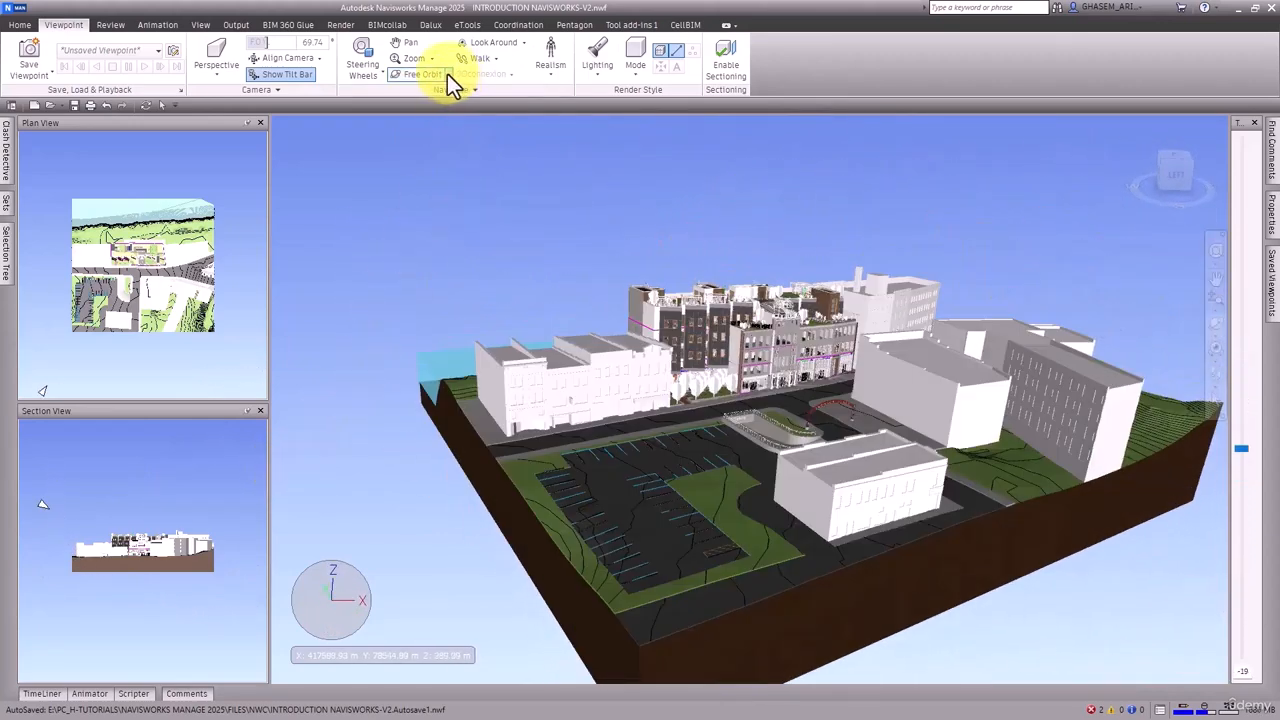
Step: Rotate the site model with Constrained Orbit, including from the Home view
click(448, 74)
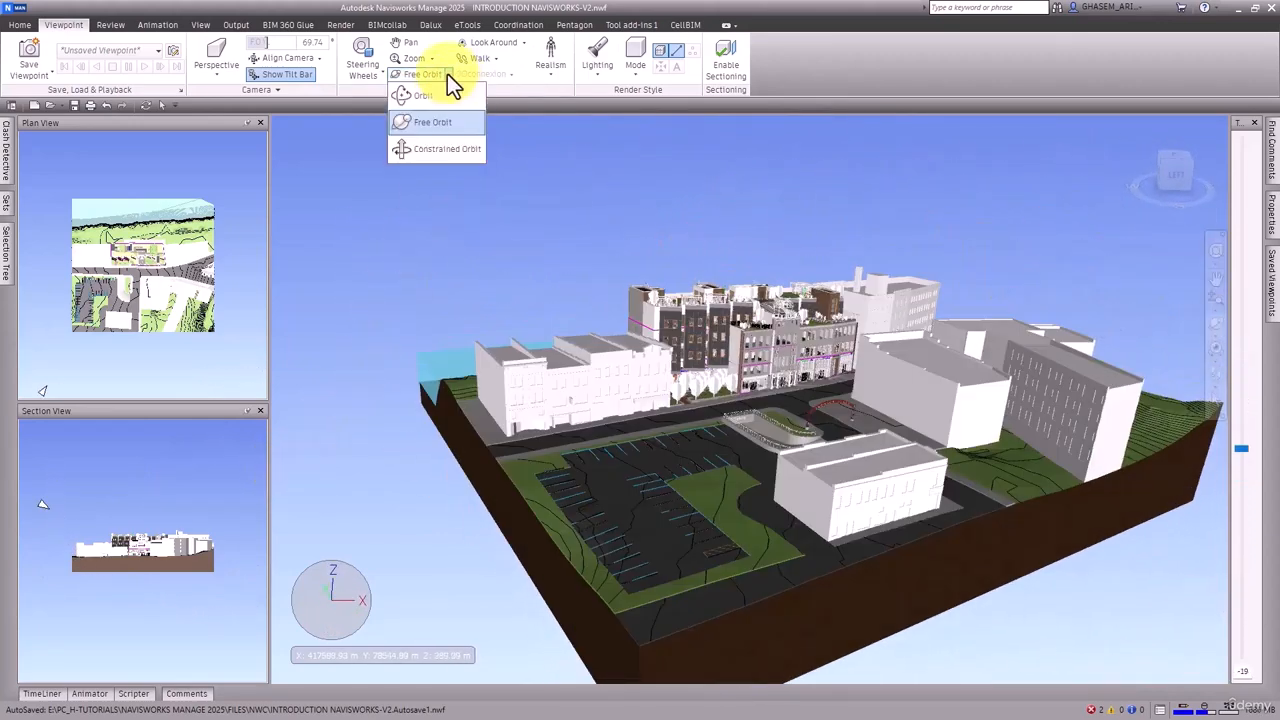
click(446, 148)
drag(672, 306, 728, 313)
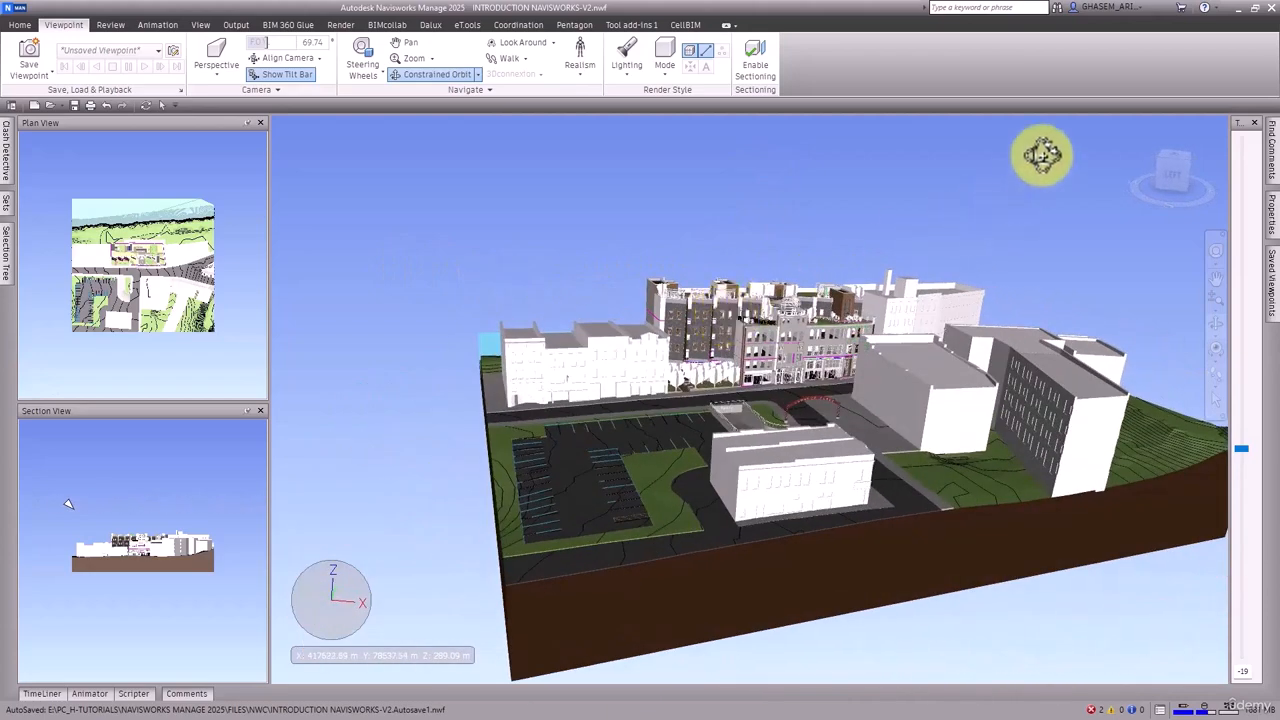
click(1128, 129)
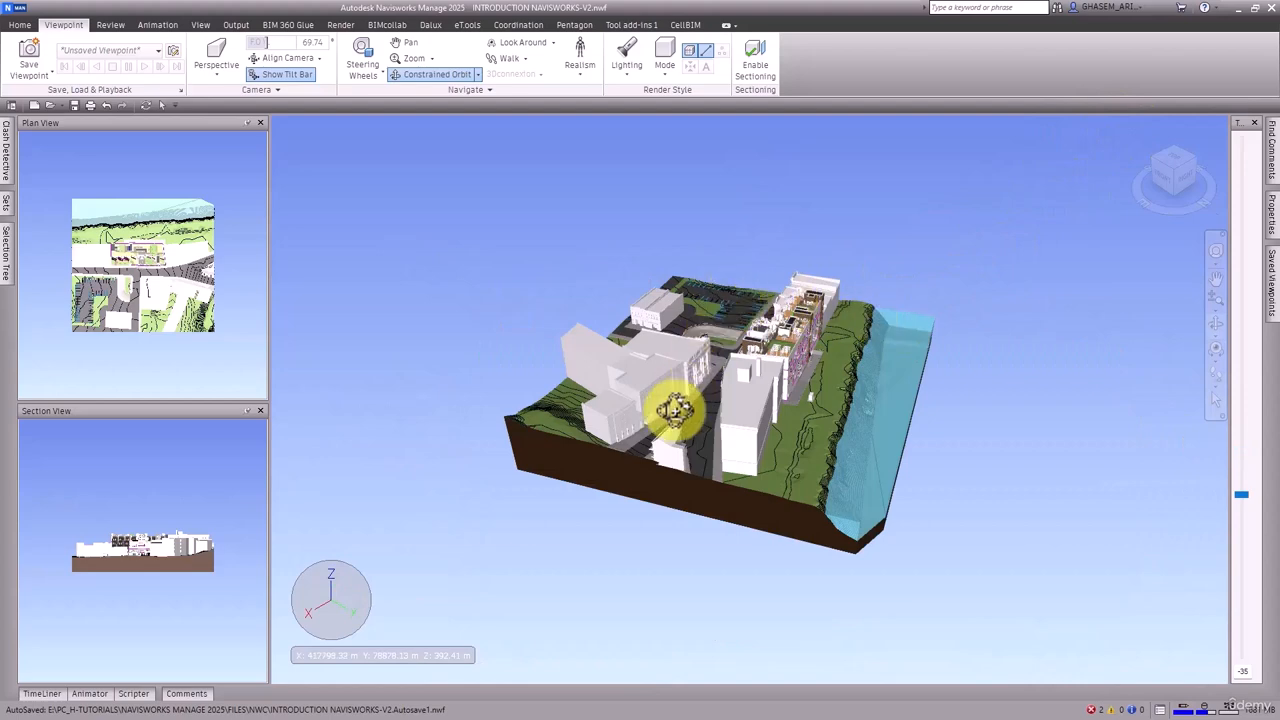
drag(675, 410, 948, 410)
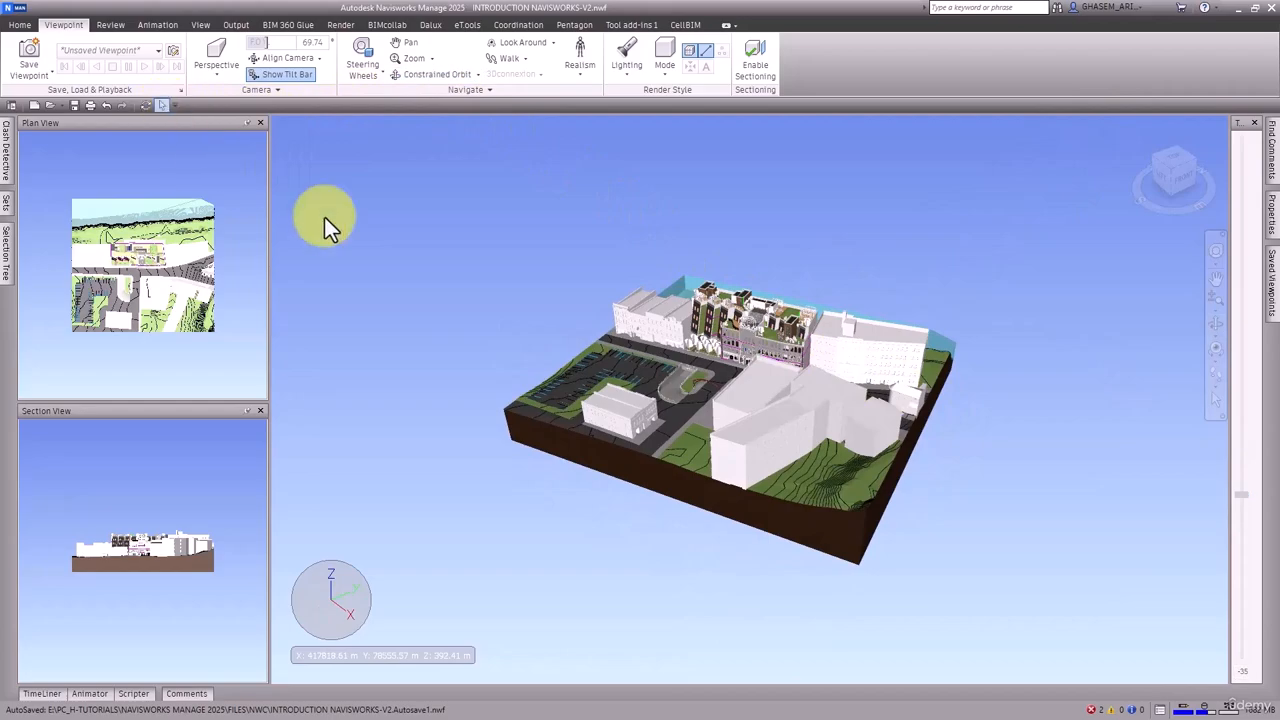
Step: Bring the camera close to the detailed street-front buildings beside the parking ramp
scroll(668, 379, up, 5)
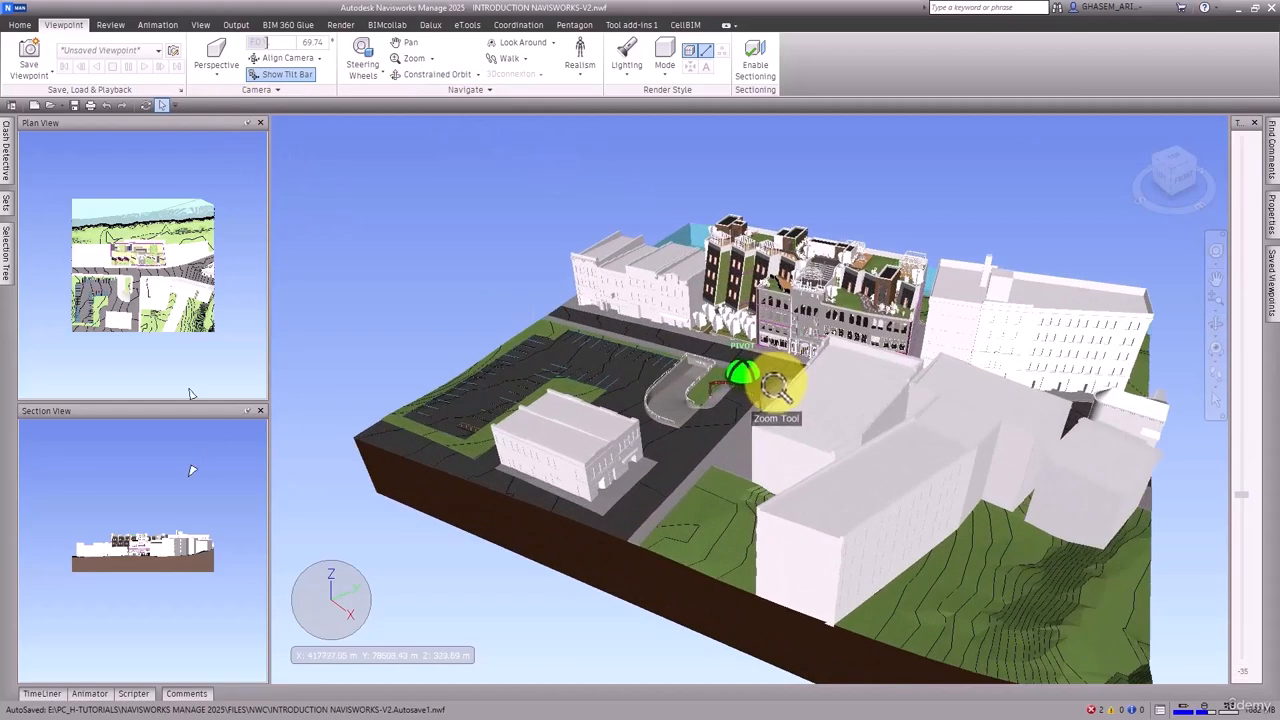
scroll(785, 380, up, 3)
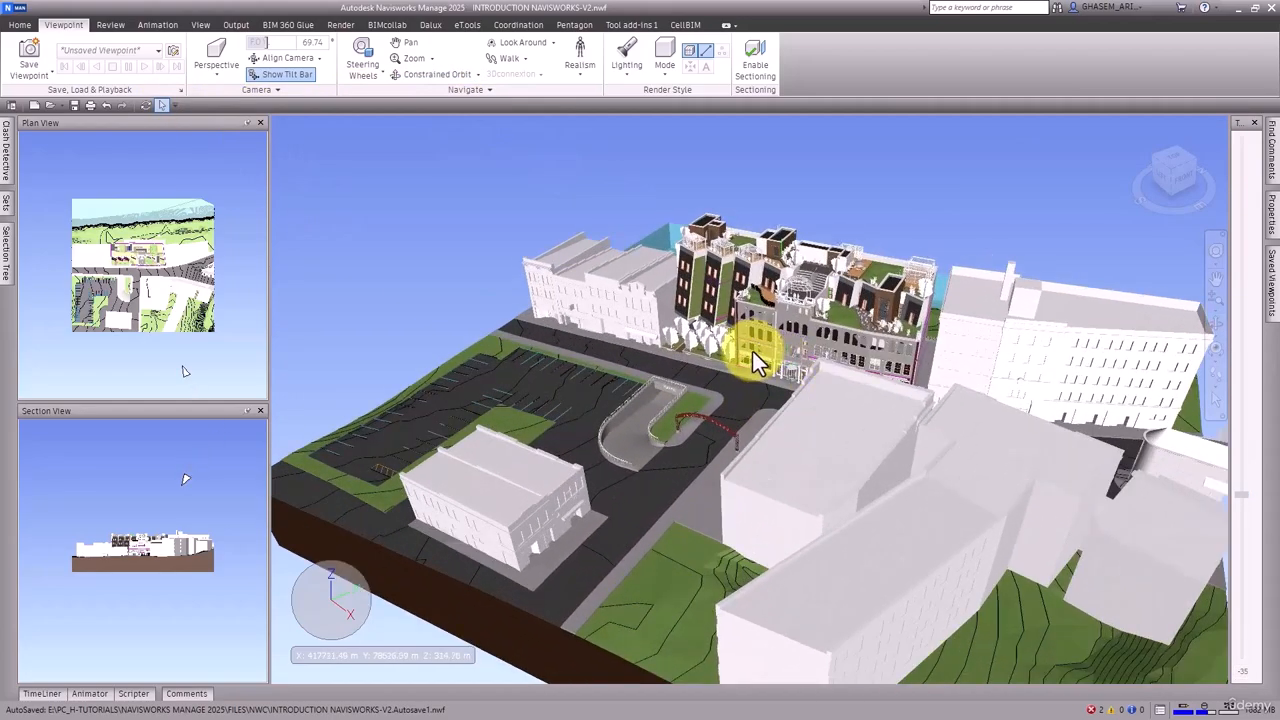
shift+middle_drag(757, 362, 820, 423)
scroll(843, 398, up, 3)
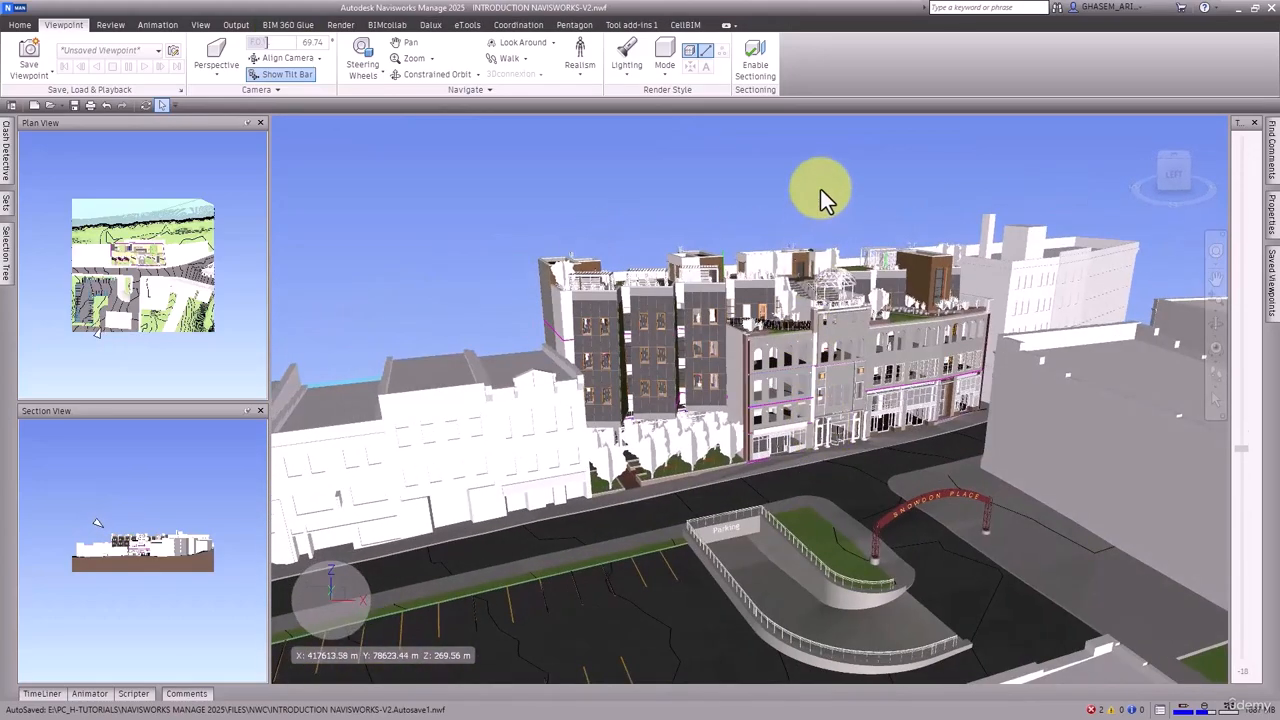
scroll(820, 188, down, 2)
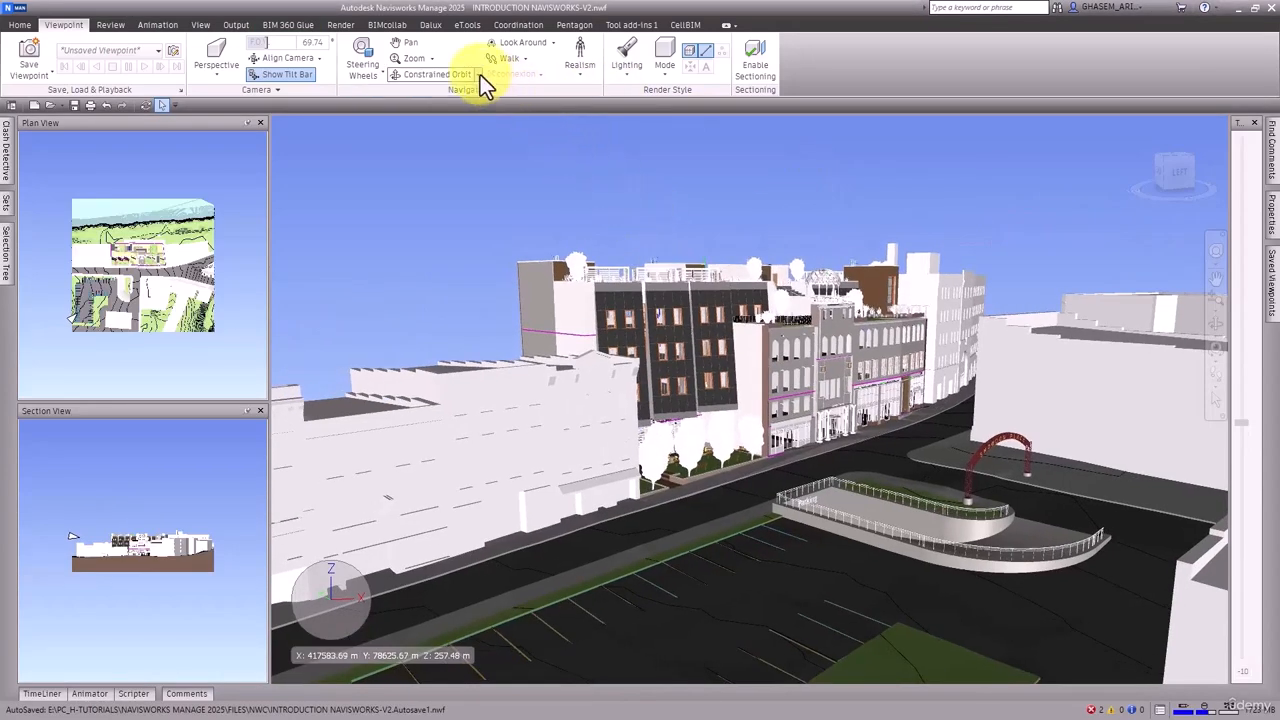
Step: Switch back to the standard Orbit tool and orbit around the street-front buildings
click(479, 74)
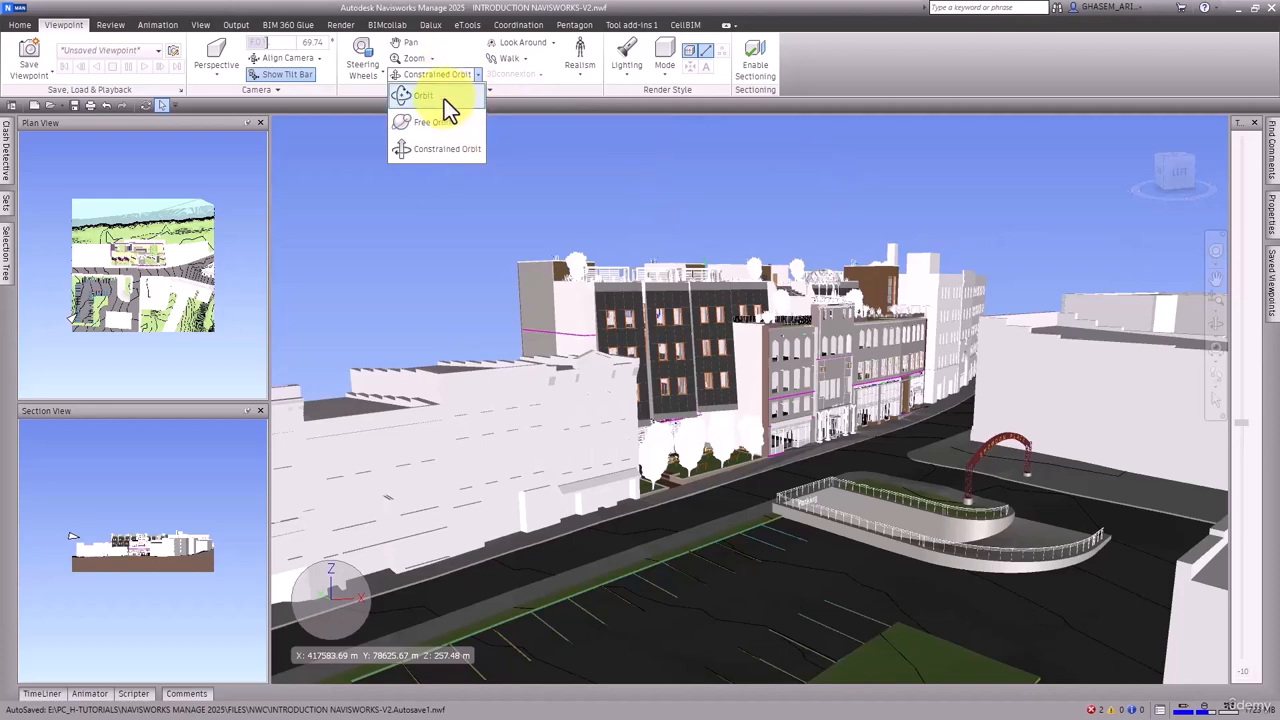
click(444, 99)
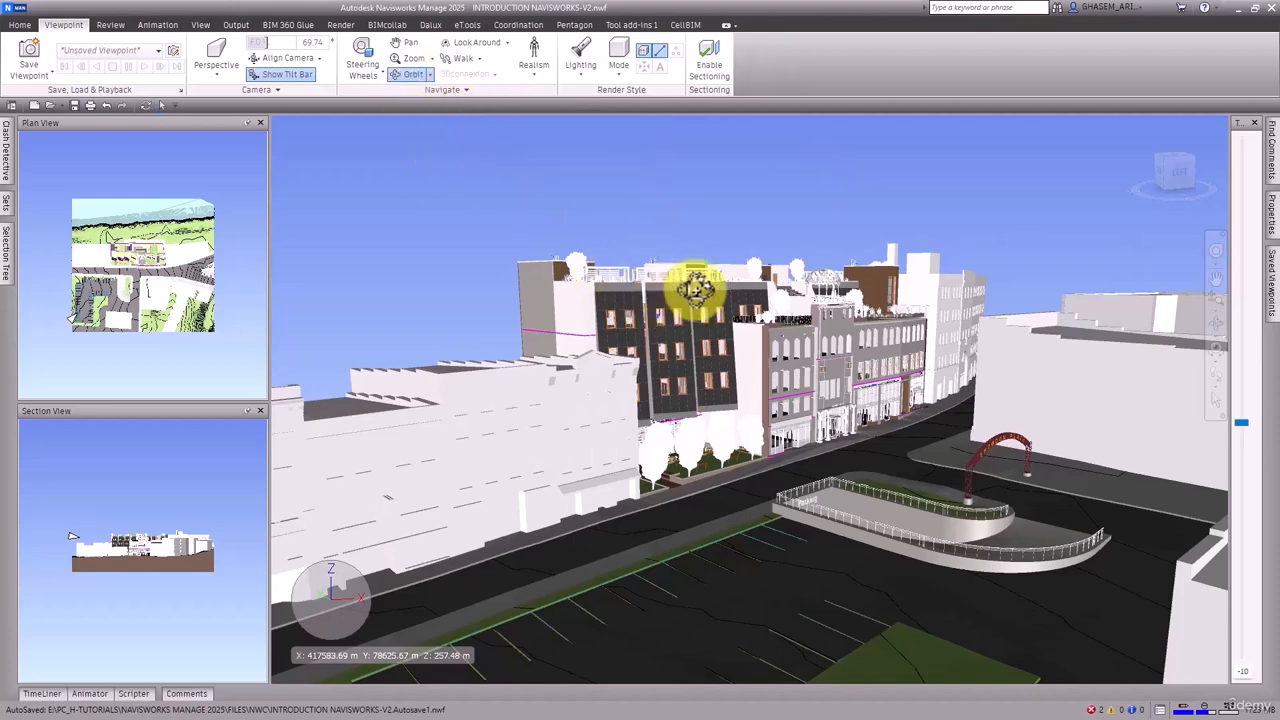
drag(693, 289, 752, 321)
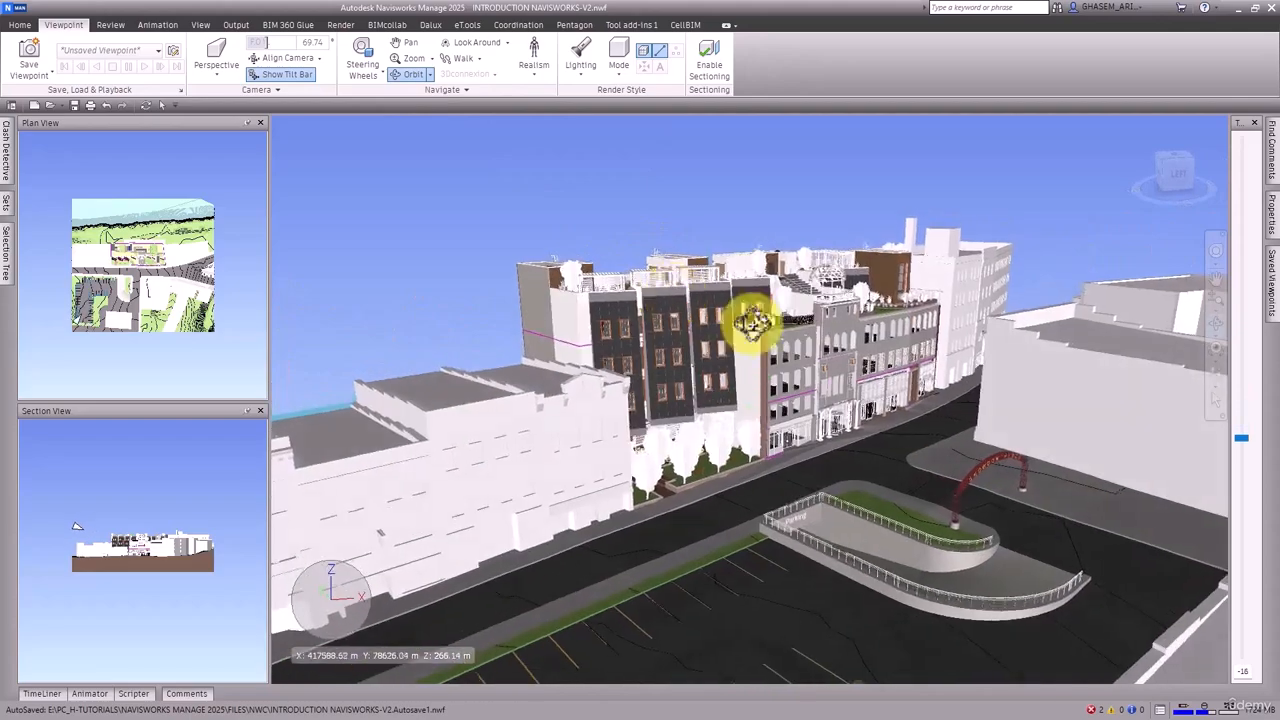
mouse_move(1243, 447)
mouse_down()
mouse_move(1245, 377)
mouse_move(1249, 486)
mouse_move(1243, 471)
mouse_up()
drag(700, 320, 619, 270)
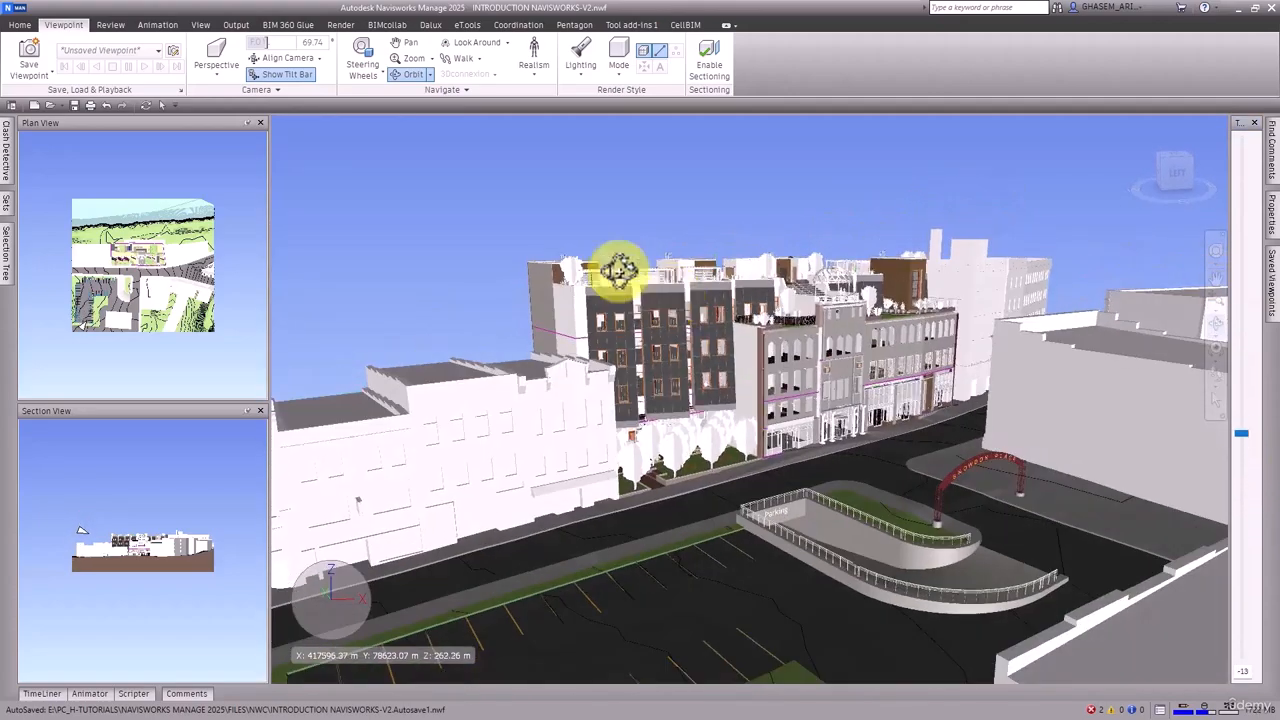
Step: Enable Use classic Orbit in the global interface navigation options and test it by orbiting the street-front buildings
right_click(475, 170)
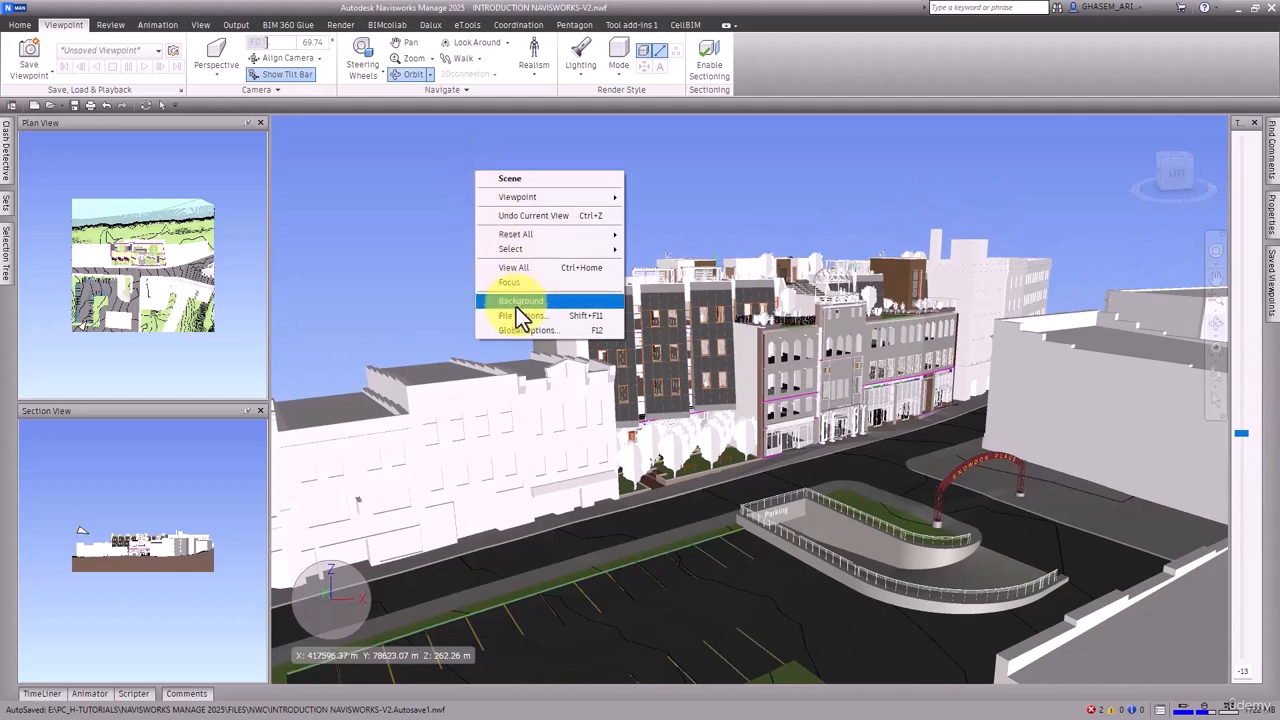
click(550, 332)
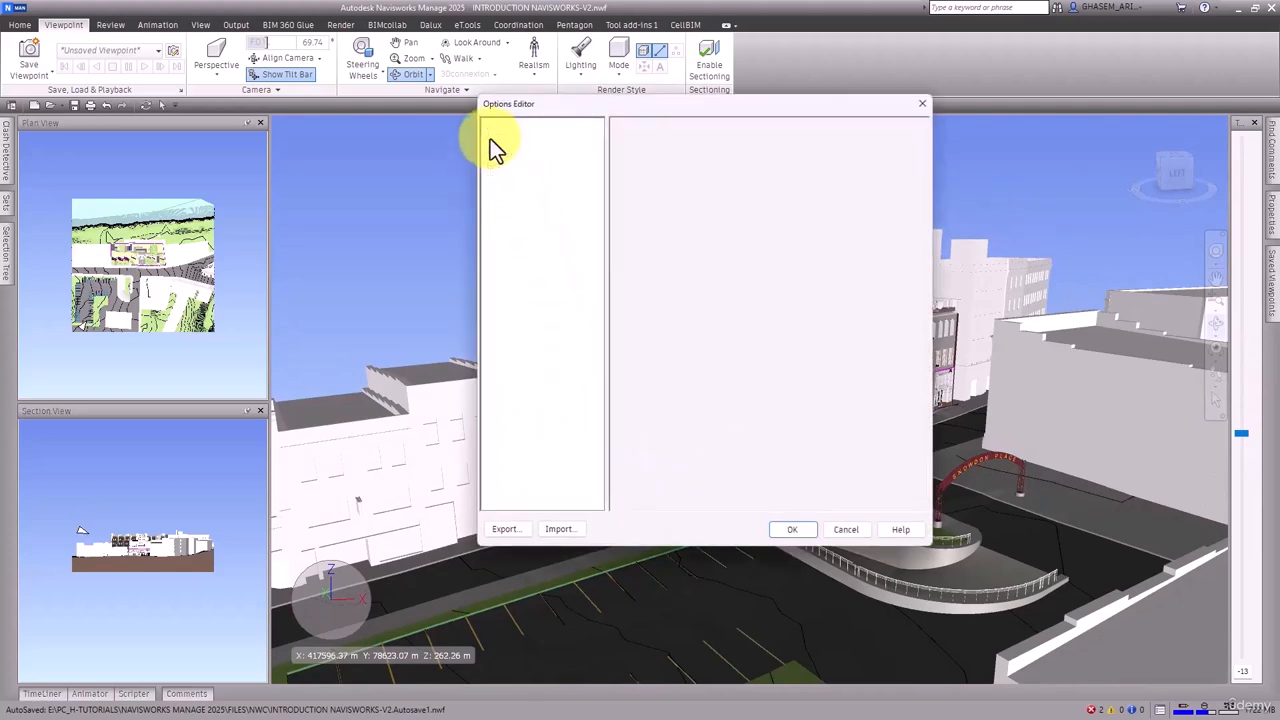
click(490, 138)
click(526, 364)
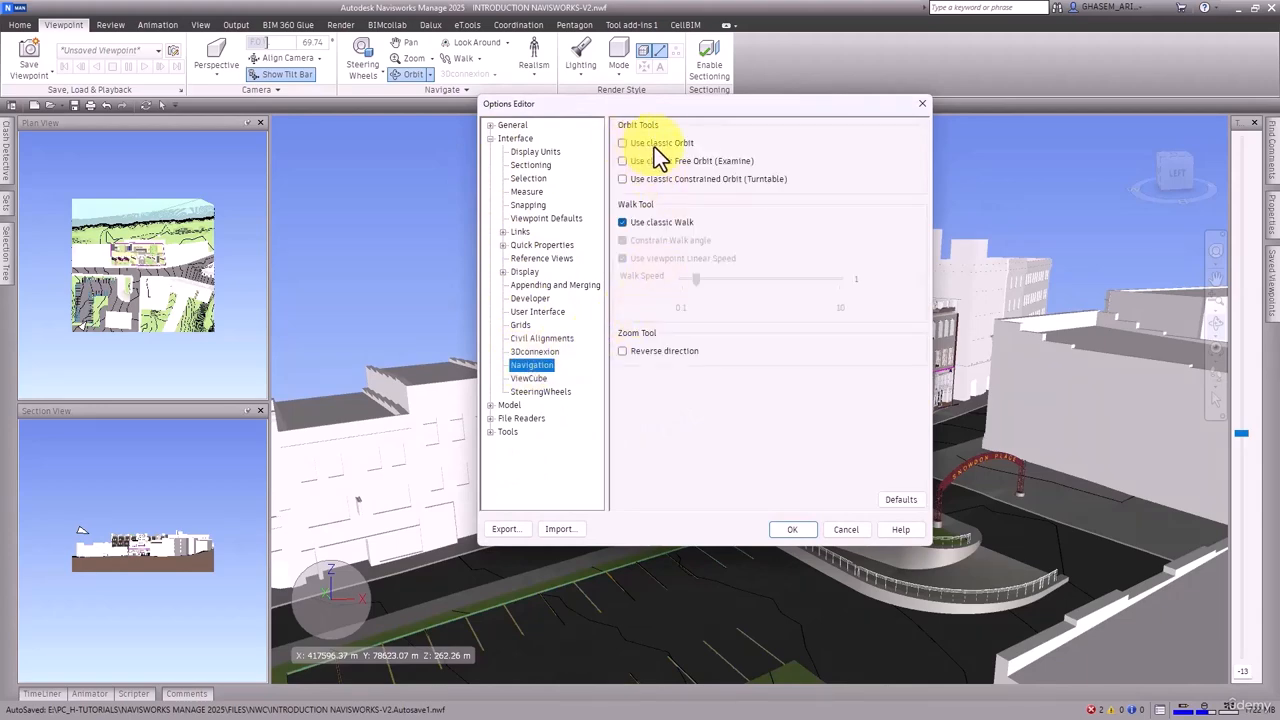
click(621, 143)
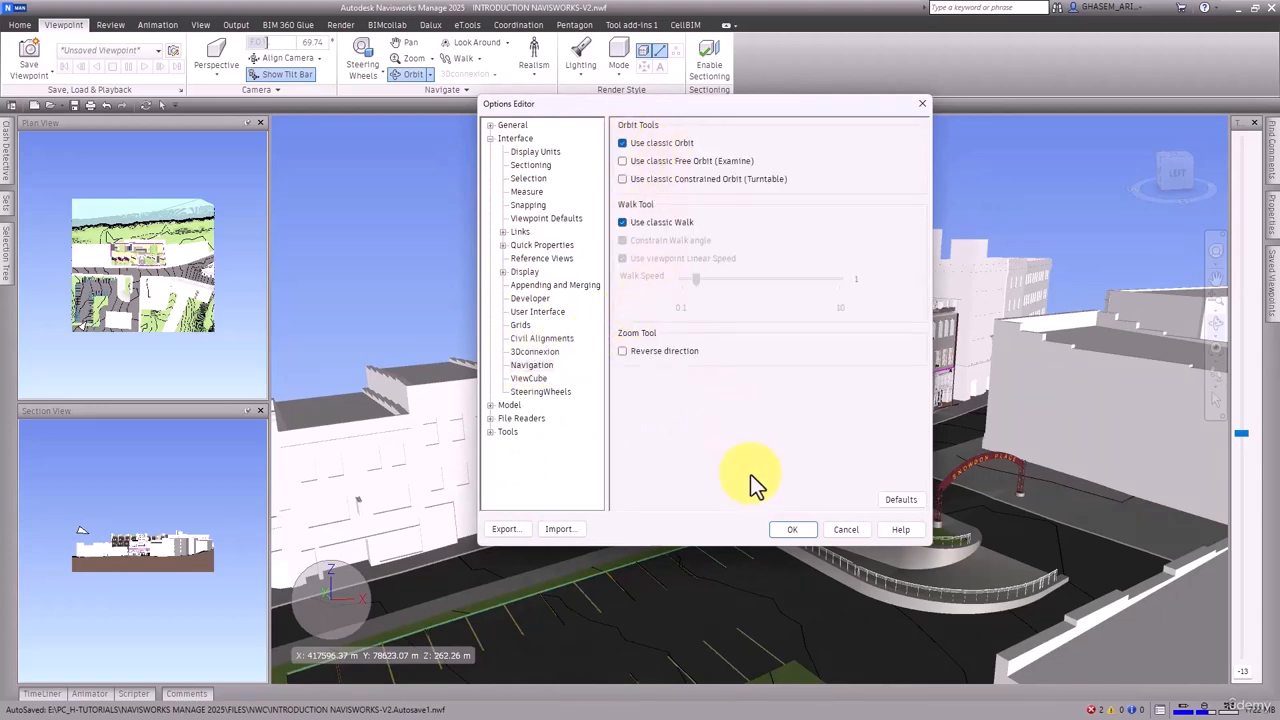
click(789, 530)
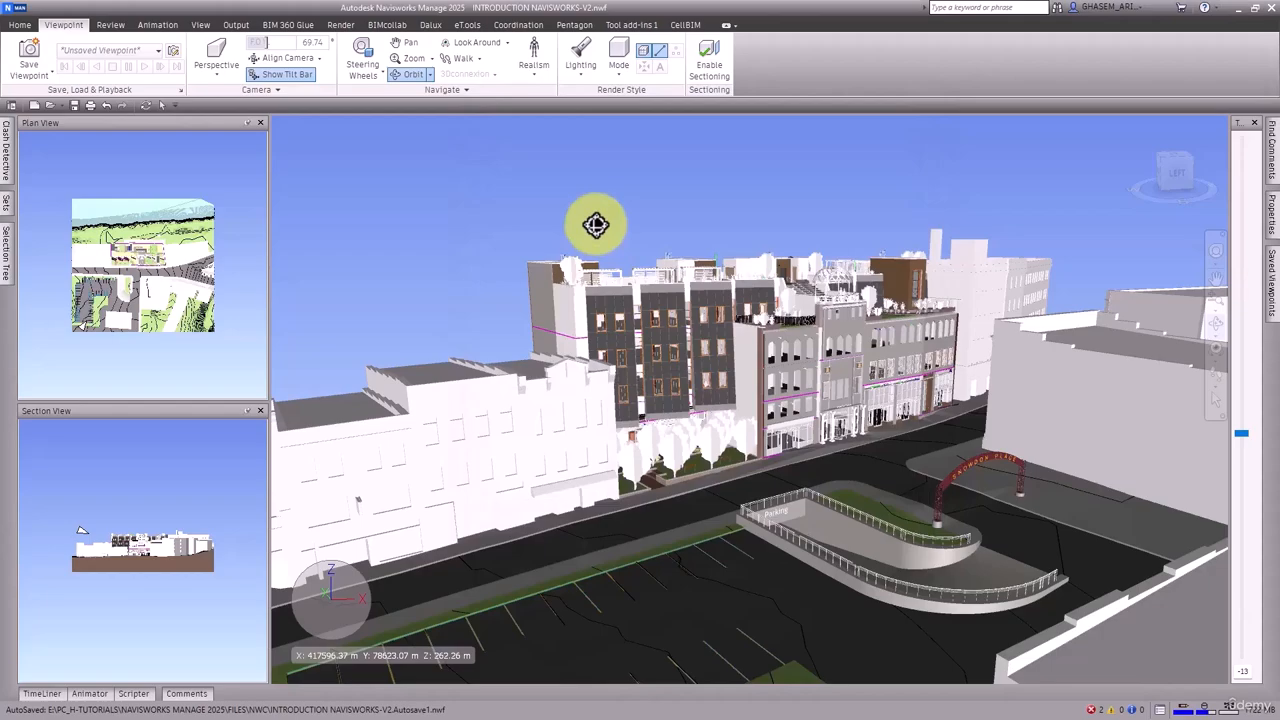
drag(605, 234, 697, 358)
Step: Disable Use classic Orbit in the global navigation options and orbit the street-front buildings again
right_click(650, 161)
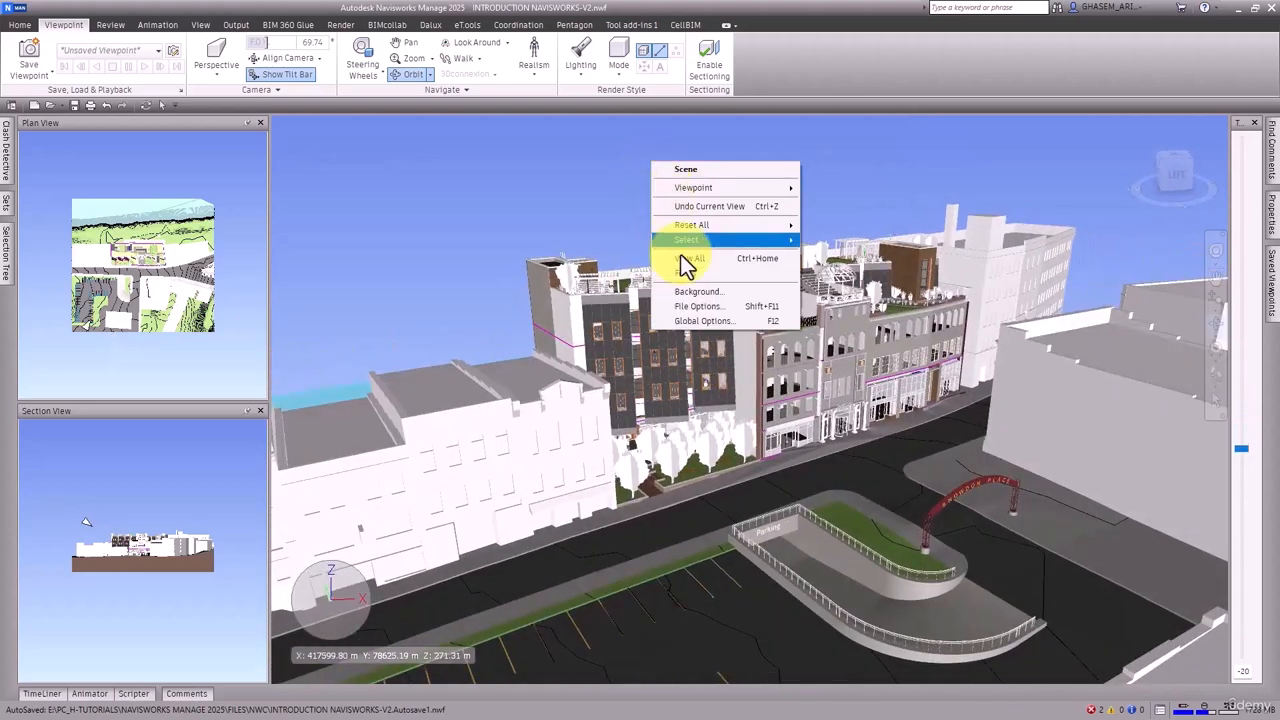
click(700, 320)
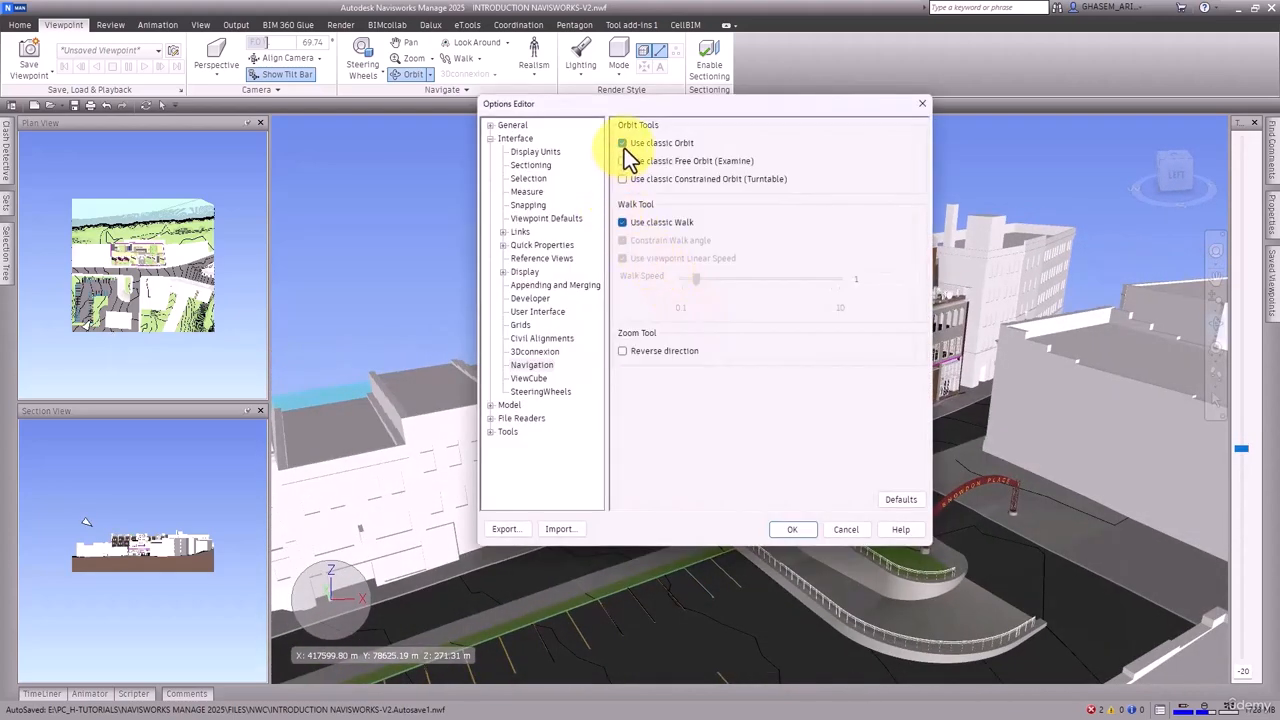
click(794, 527)
mouse_move(754, 366)
mouse_down()
mouse_move(766, 373)
mouse_move(757, 357)
mouse_move(725, 378)
mouse_move(757, 409)
mouse_move(809, 380)
mouse_move(760, 357)
mouse_up()
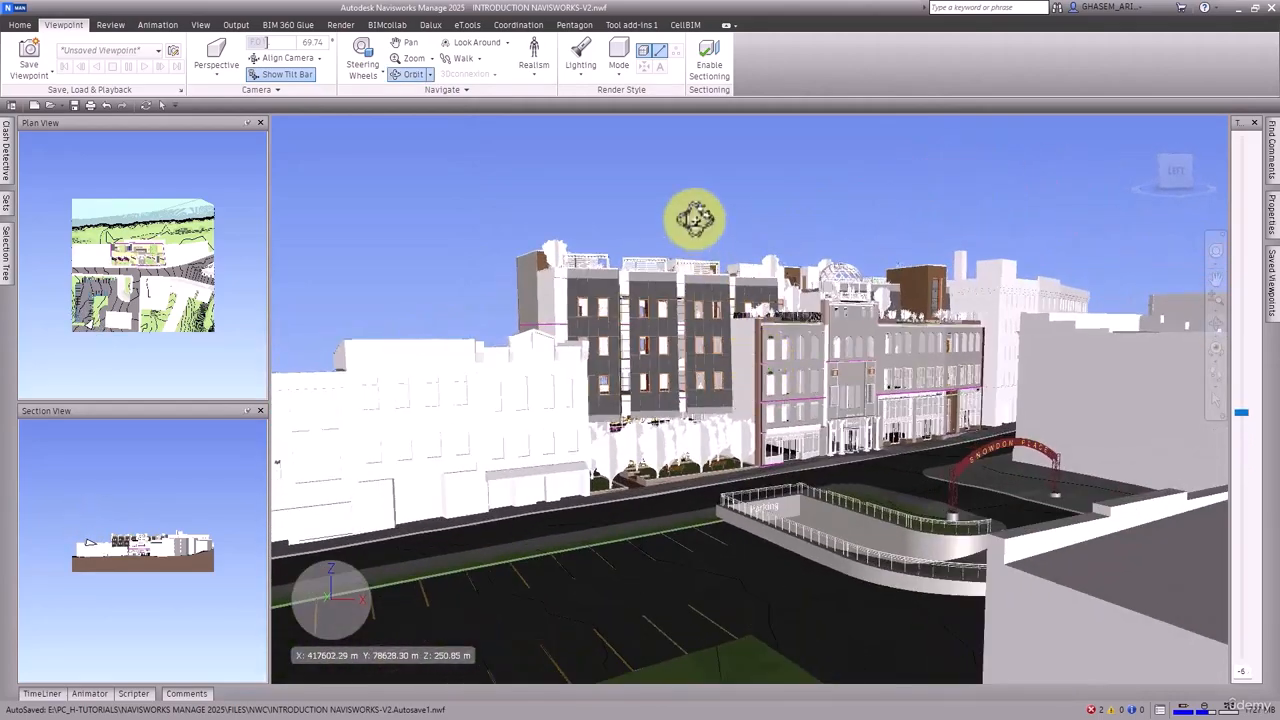
Step: Switch to Free Orbit and rotate the camera around the street-front buildings
click(431, 75)
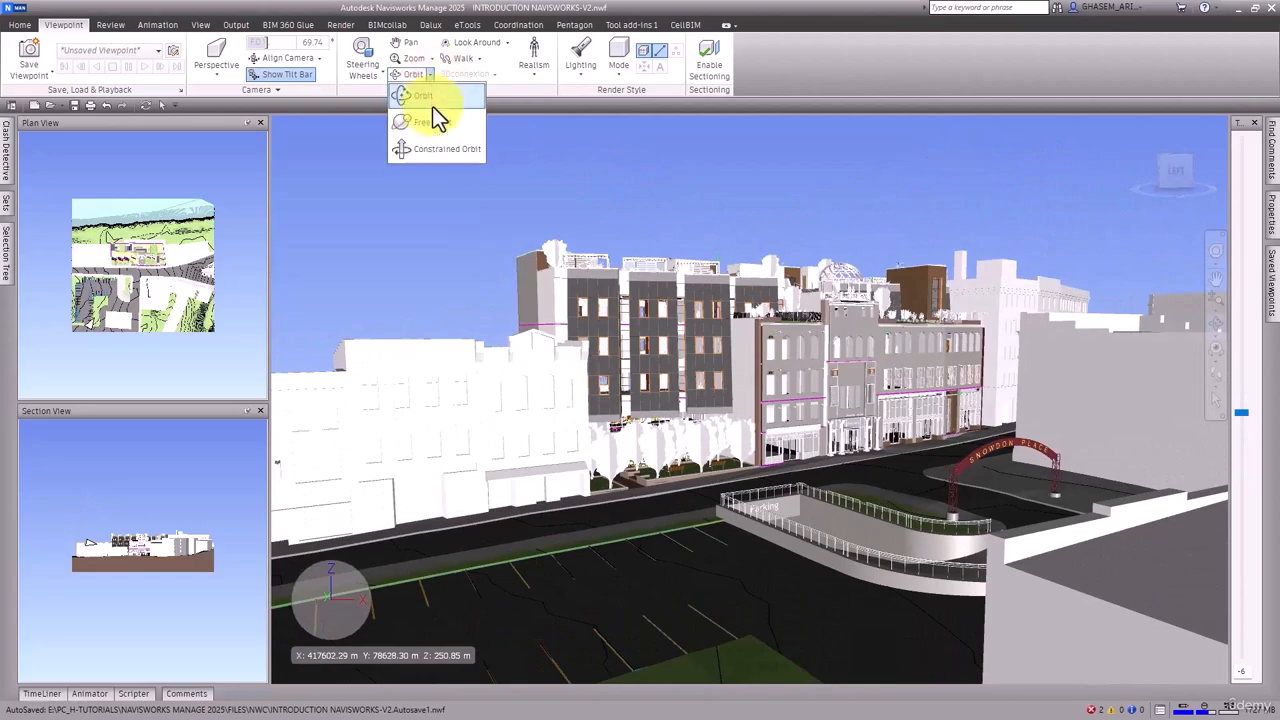
click(429, 125)
drag(658, 365, 690, 310)
Step: Enable Use classic Free Orbit (Examine) in the global navigation options and test it on the street-front buildings
right_click(652, 201)
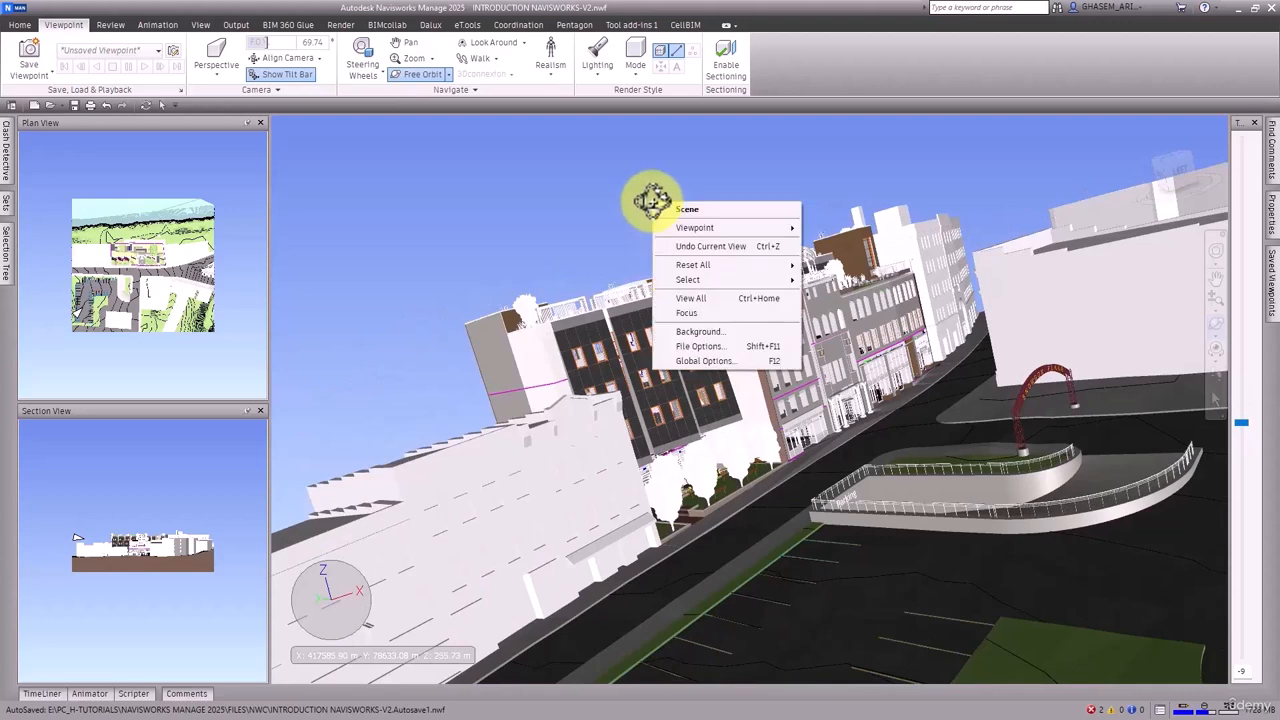
click(709, 359)
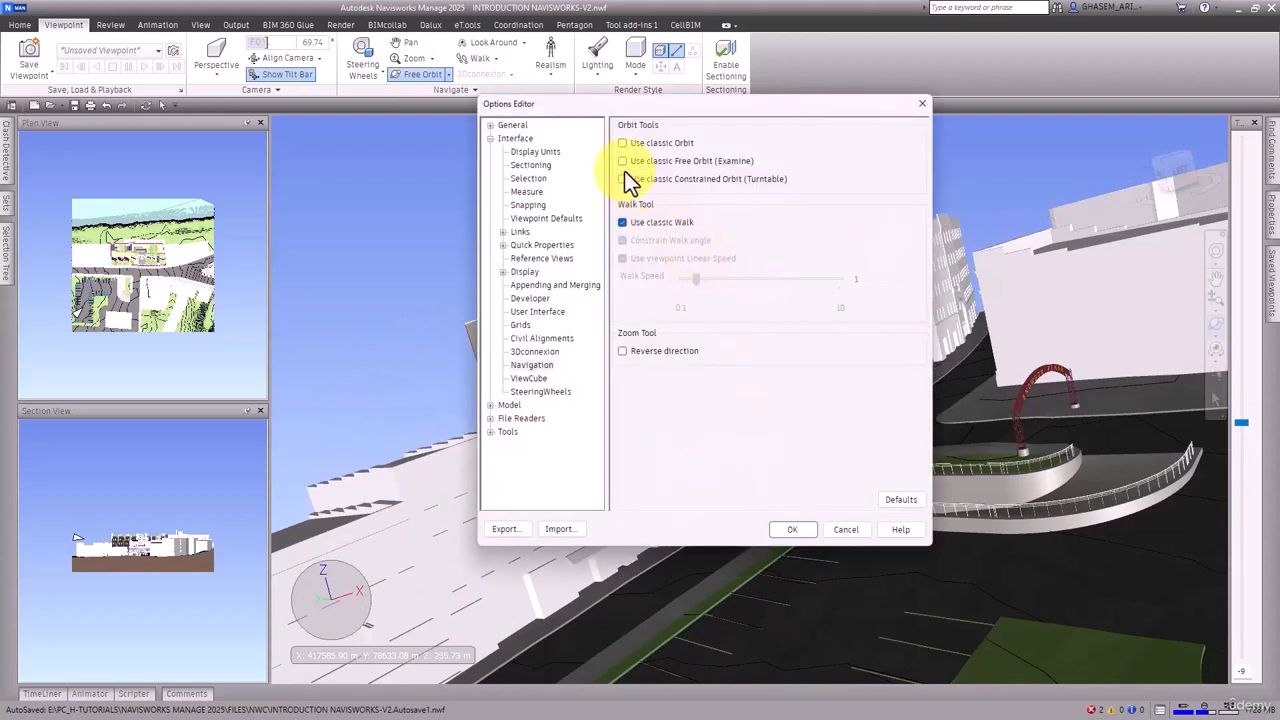
click(623, 162)
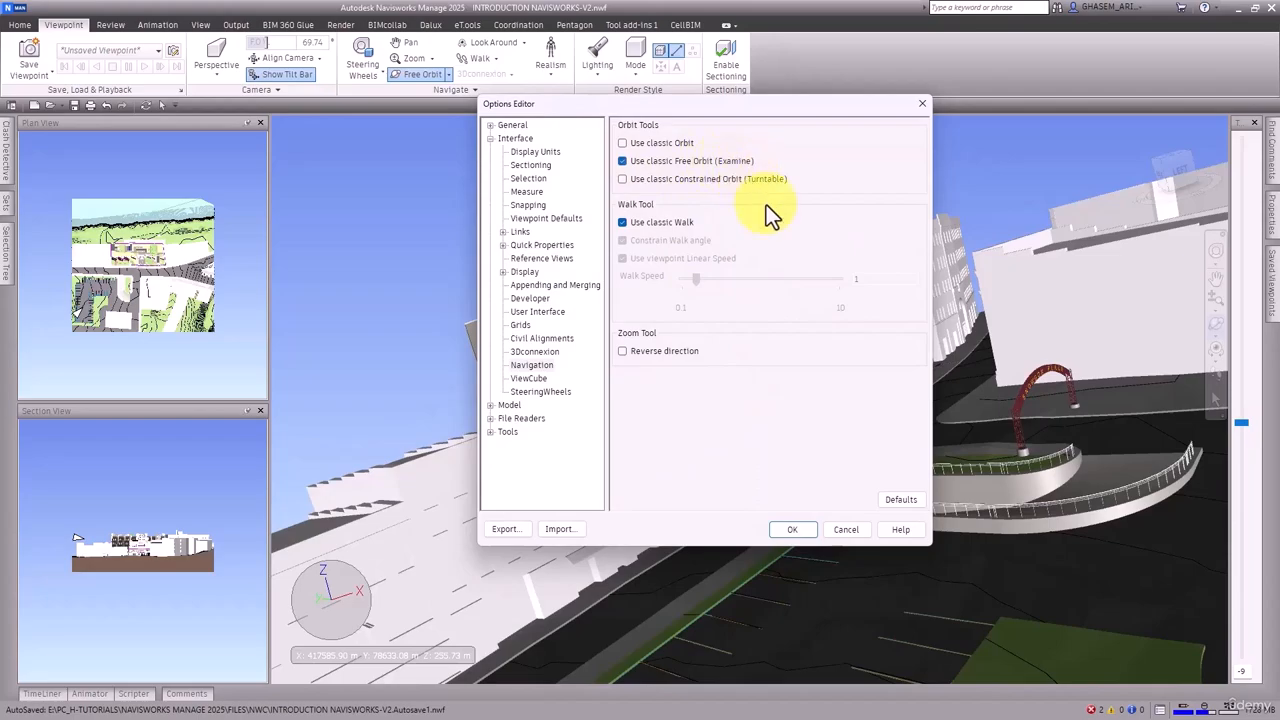
click(793, 529)
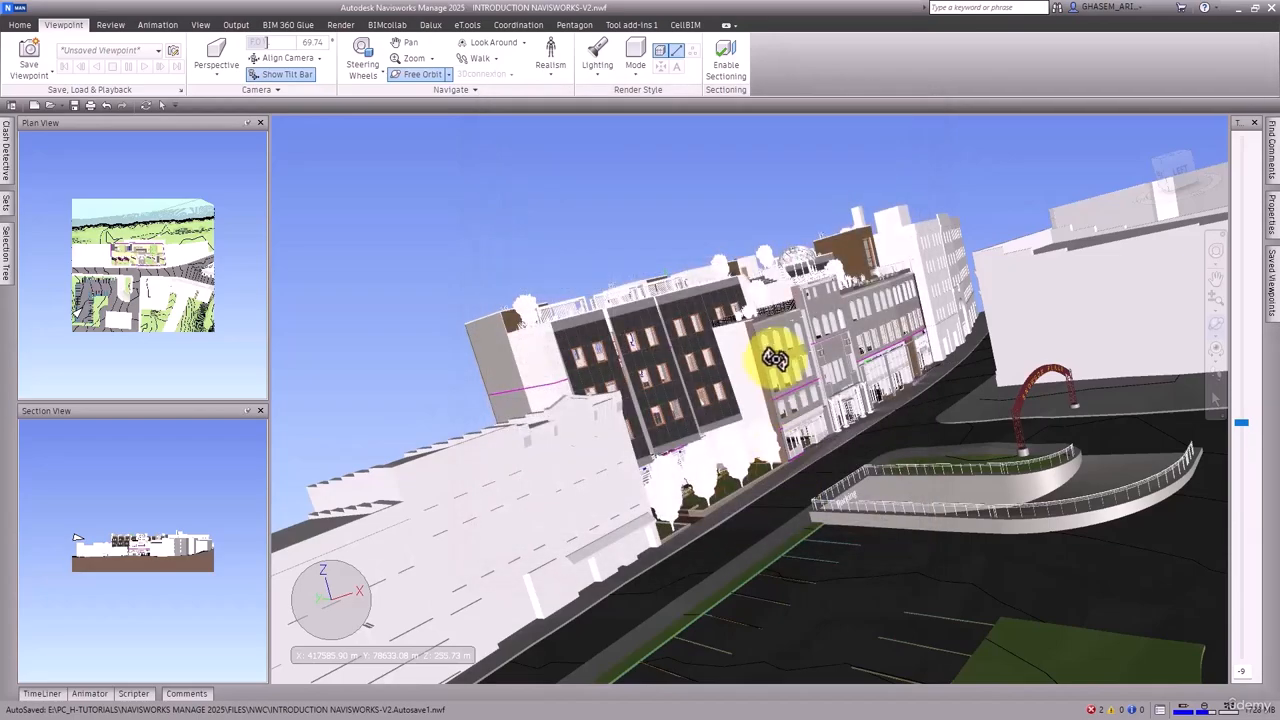
drag(766, 366, 794, 374)
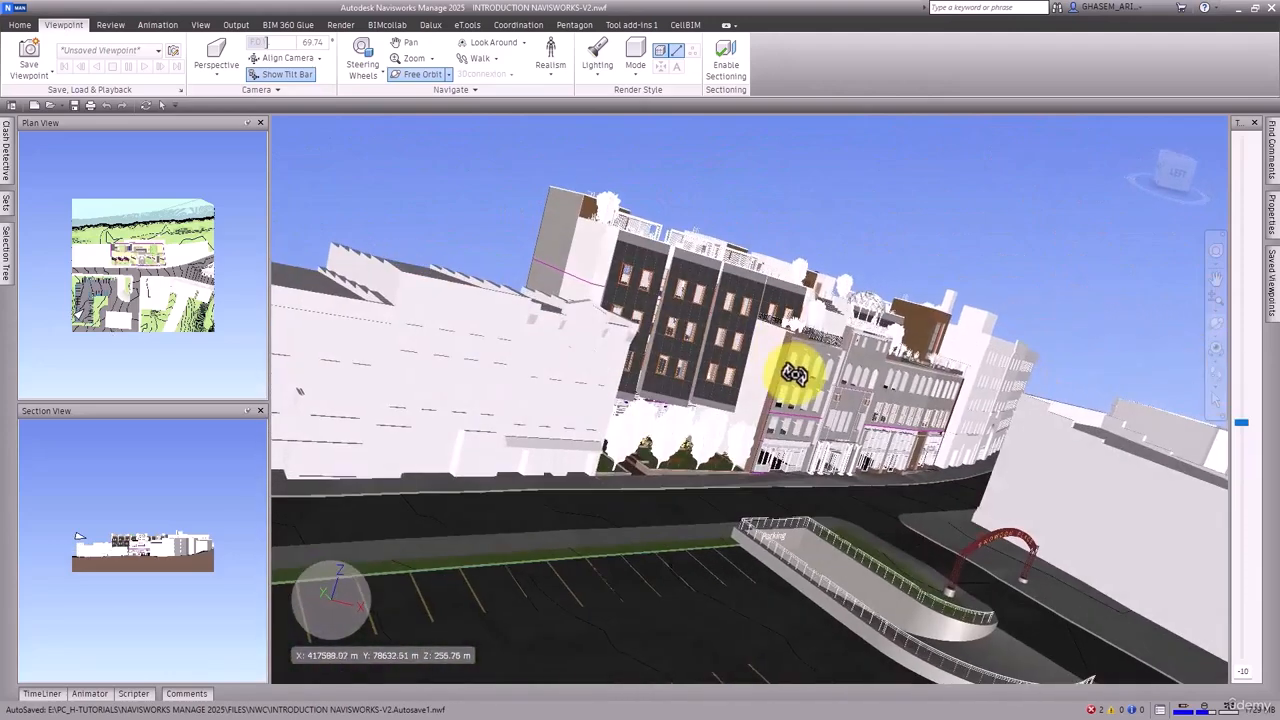
Step: Switch to Constrained Orbit and turn the camera around the street-front buildings
click(449, 75)
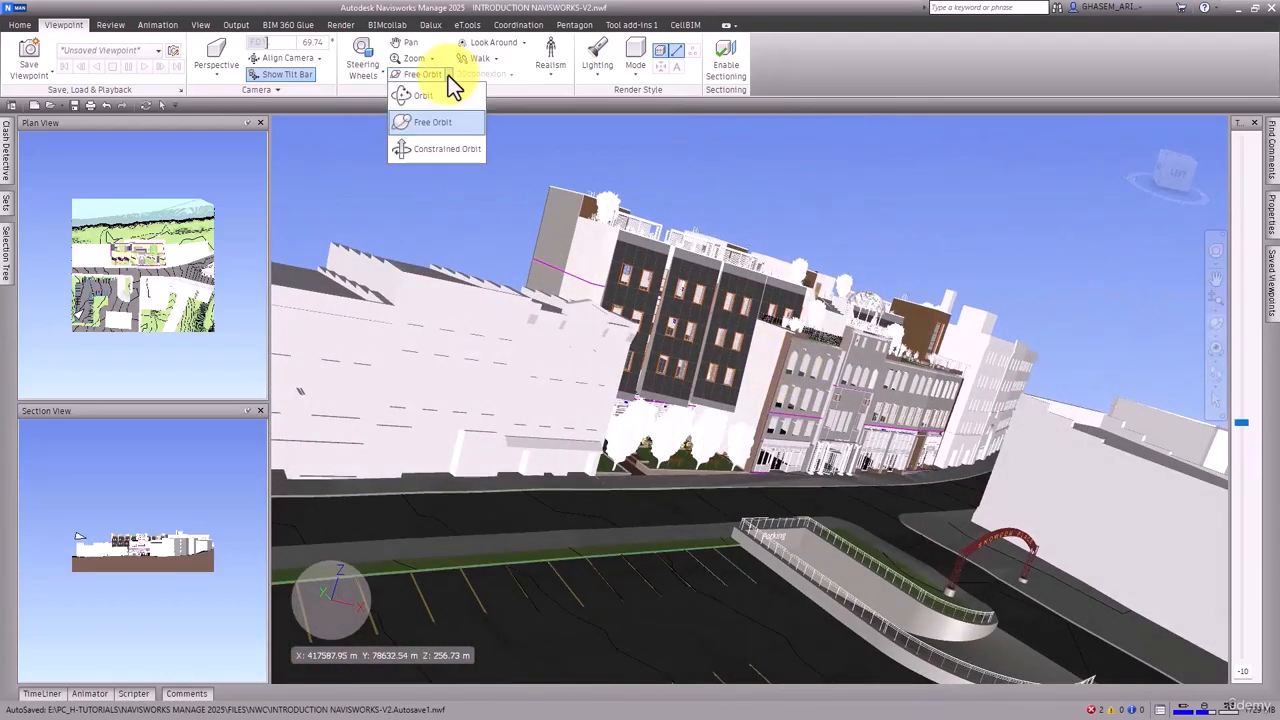
click(419, 151)
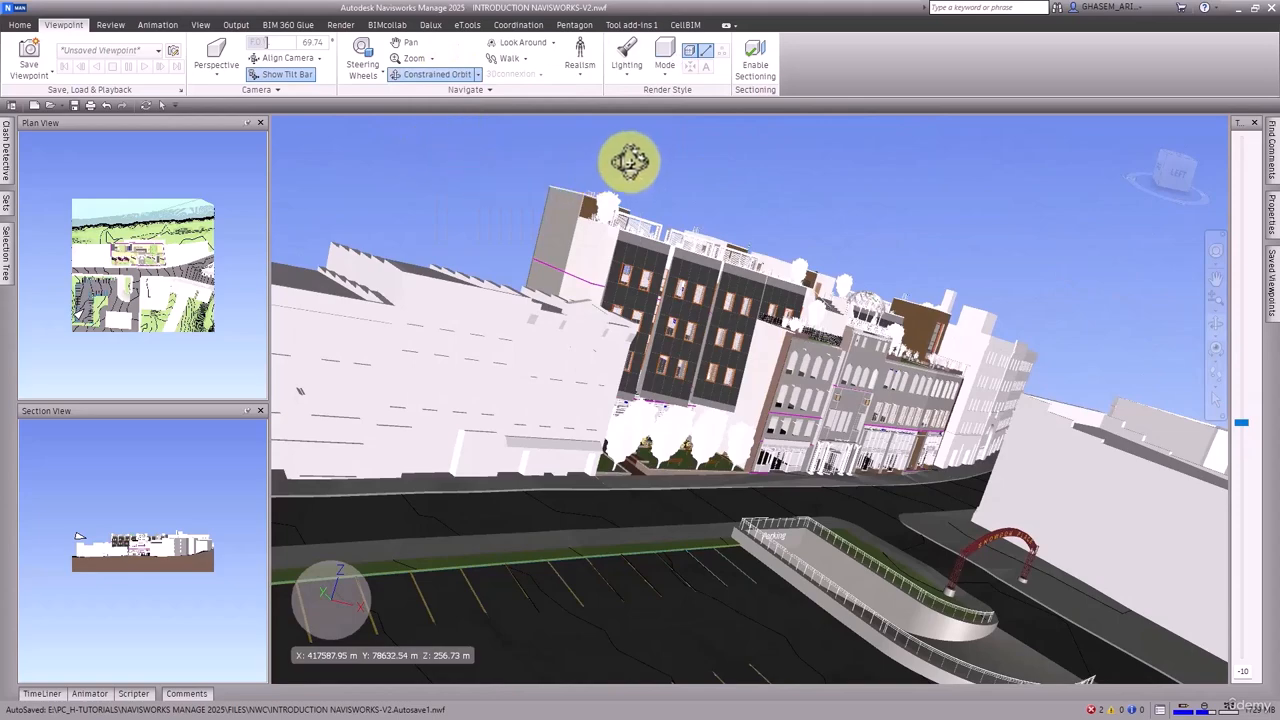
mouse_move(637, 152)
mouse_down()
mouse_move(640, 194)
mouse_move(591, 183)
mouse_move(677, 214)
mouse_move(715, 181)
mouse_up()
right_click(718, 182)
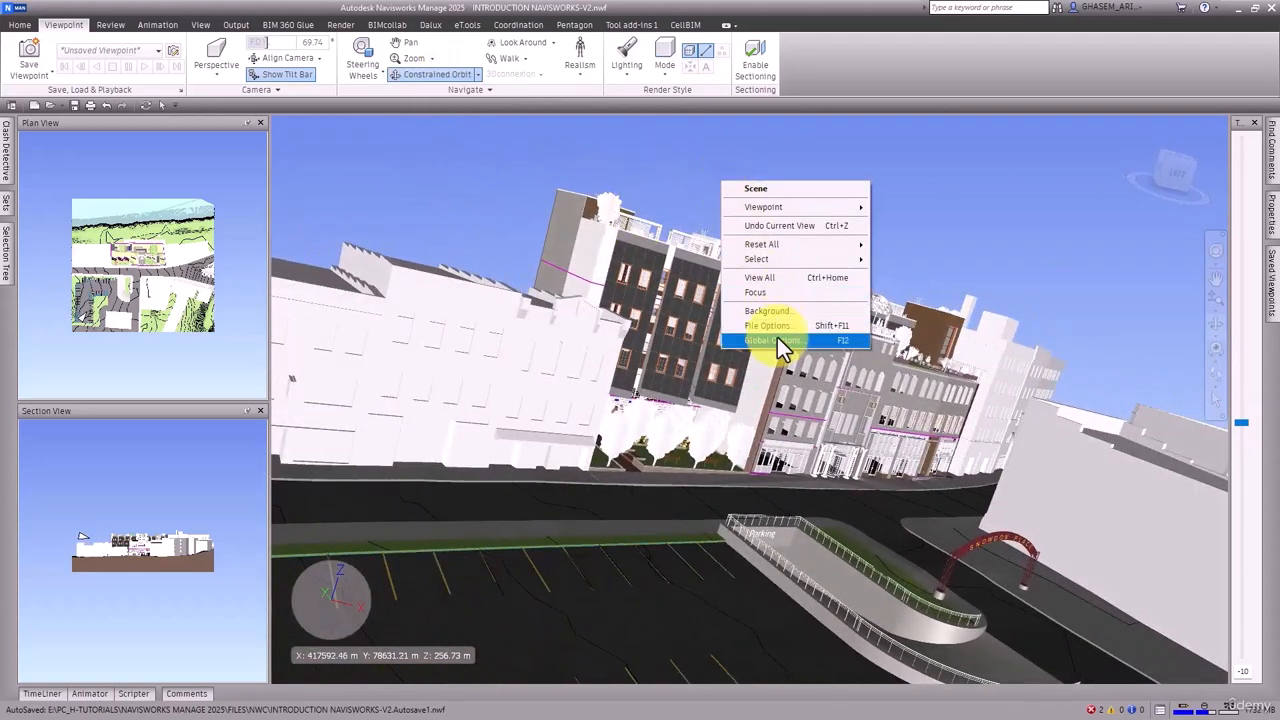
click(683, 183)
mouse_move(683, 287)
mouse_down()
mouse_move(580, 283)
mouse_move(540, 302)
mouse_move(666, 266)
mouse_move(560, 380)
mouse_move(751, 271)
mouse_up()
Step: In the global navigation options, replace Use classic Free Orbit (Examine) with Use classic Constrained Orbit (Turntable) and test it on the street-front buildings
right_click(801, 228)
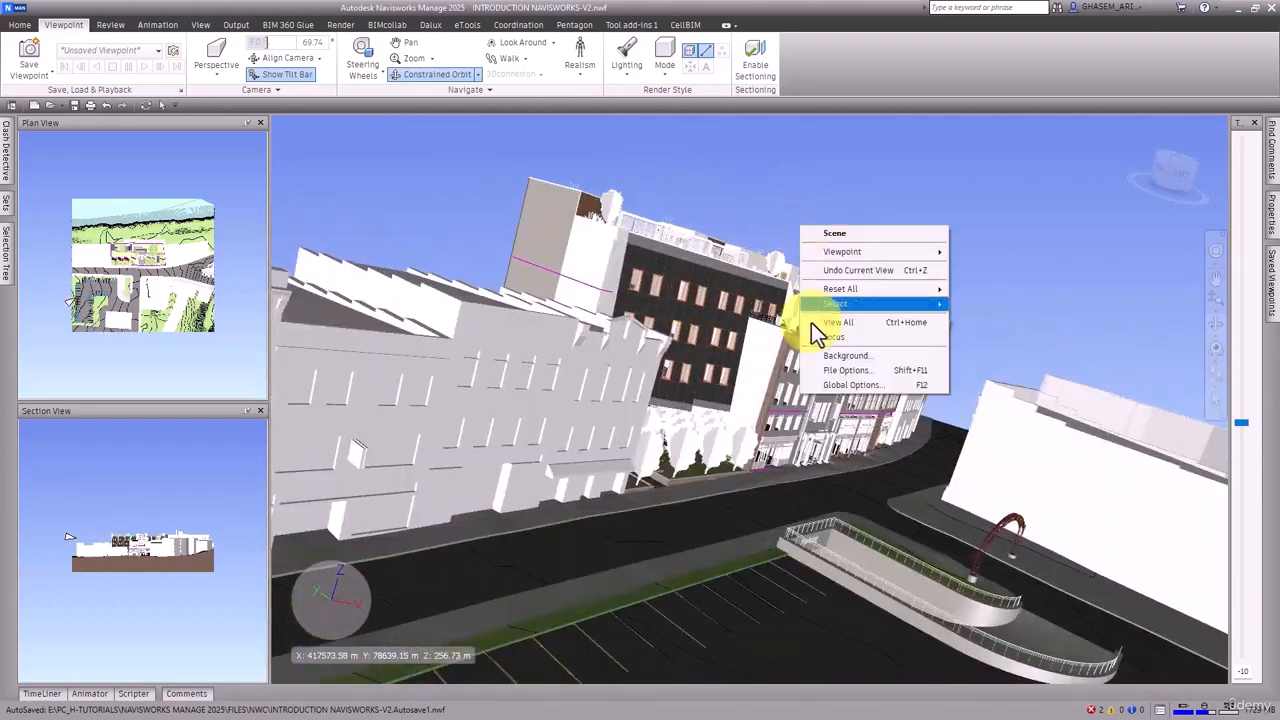
click(821, 384)
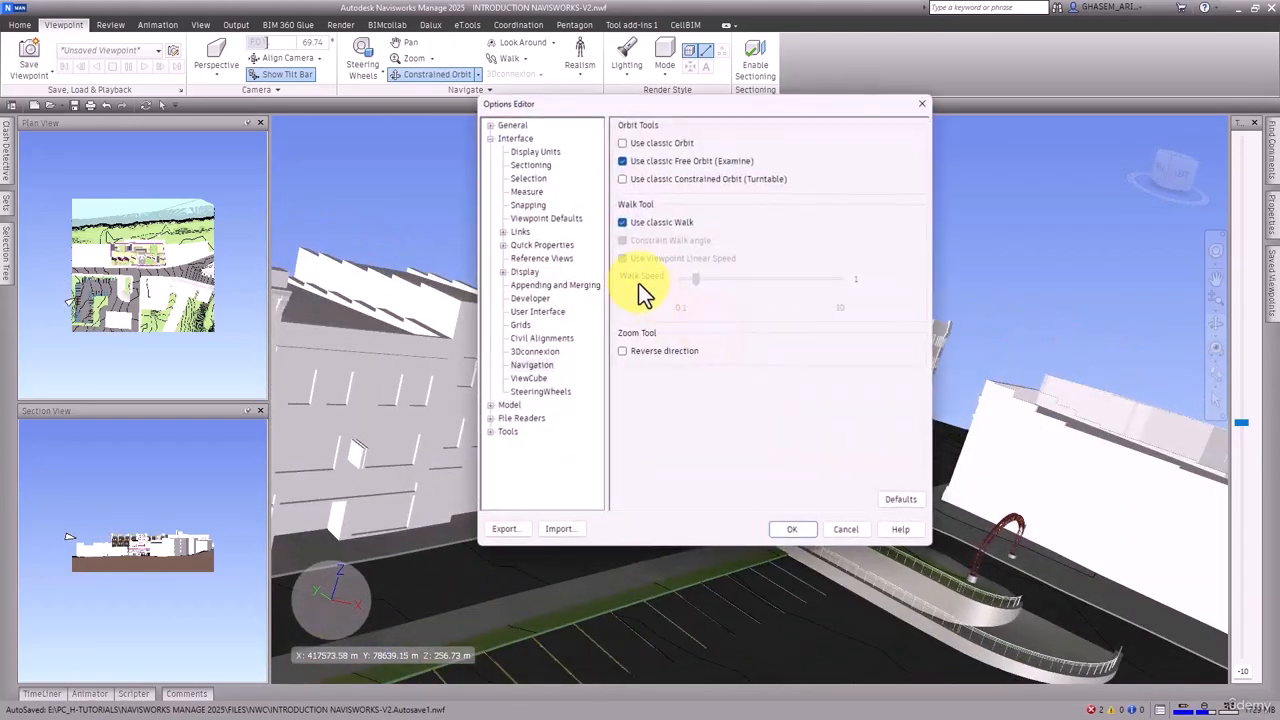
click(623, 179)
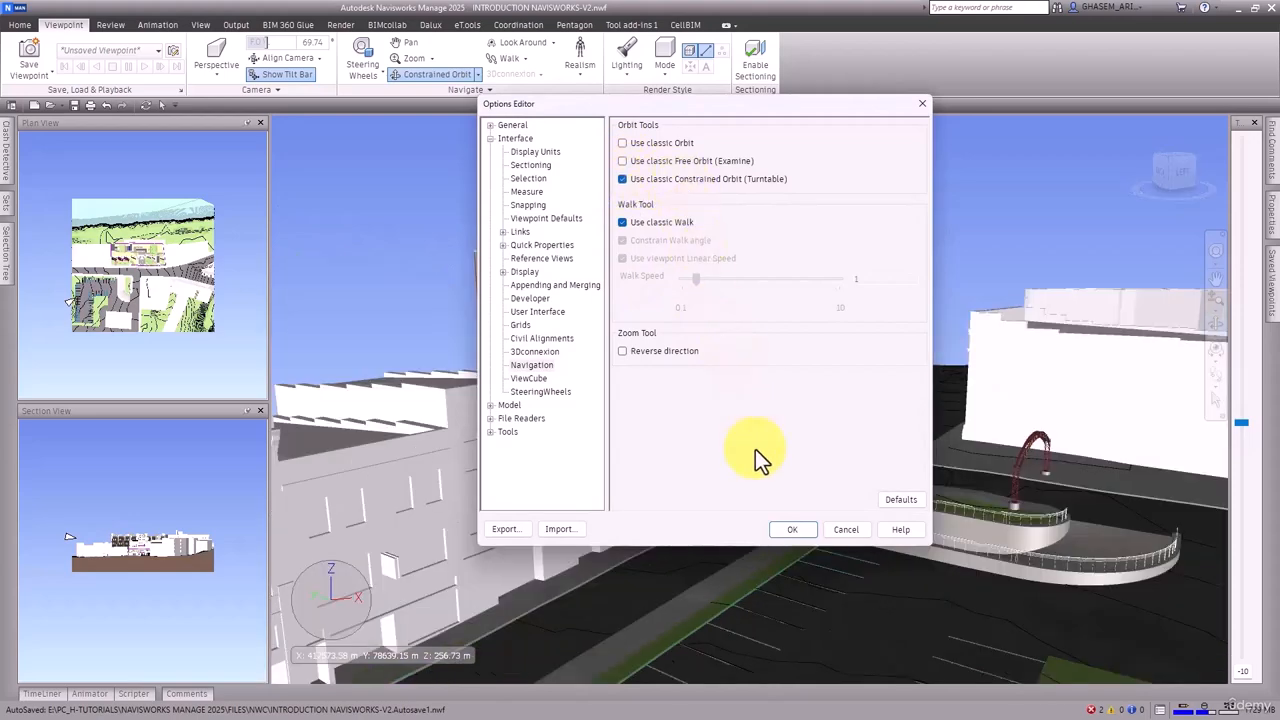
click(792, 529)
drag(786, 531, 471, 237)
Step: Disable Use classic Constrained Orbit (Turntable) in the global navigation options and orbit the street-front buildings again
right_click(631, 185)
click(685, 345)
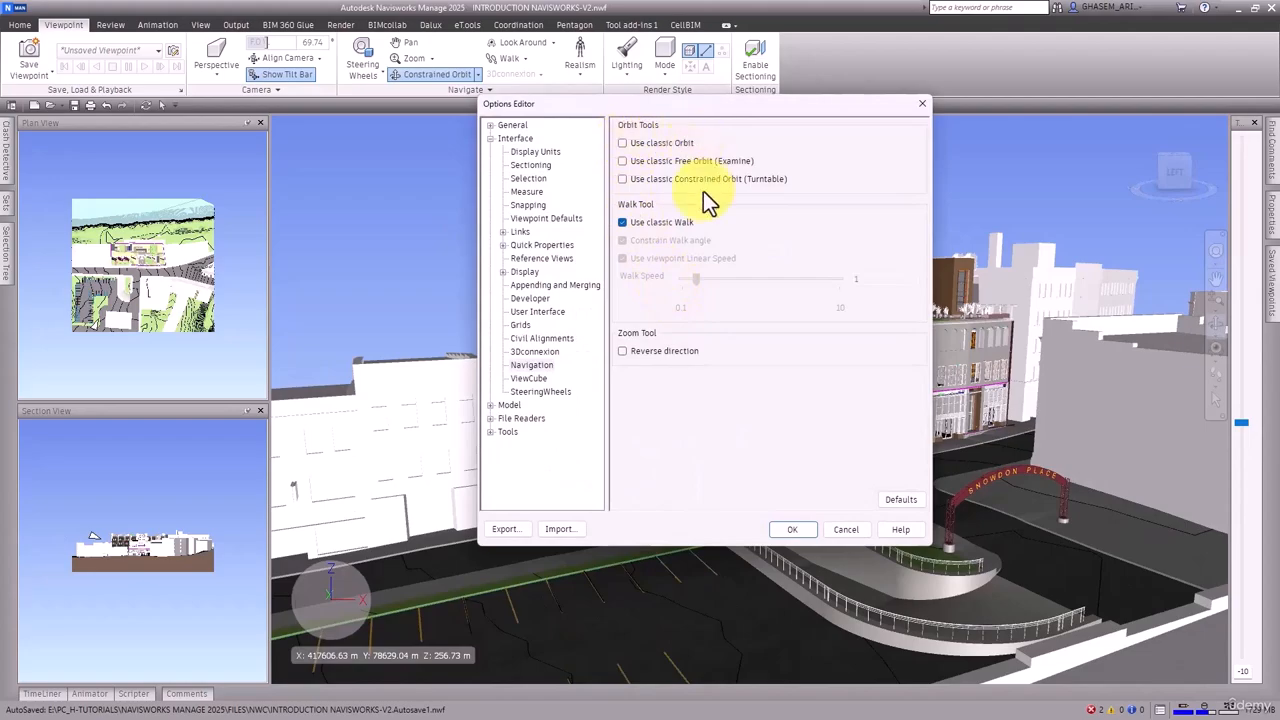
click(791, 529)
mouse_move(706, 249)
mouse_down()
mouse_move(643, 251)
mouse_move(722, 314)
mouse_move(751, 309)
mouse_move(703, 300)
mouse_move(725, 297)
mouse_up()
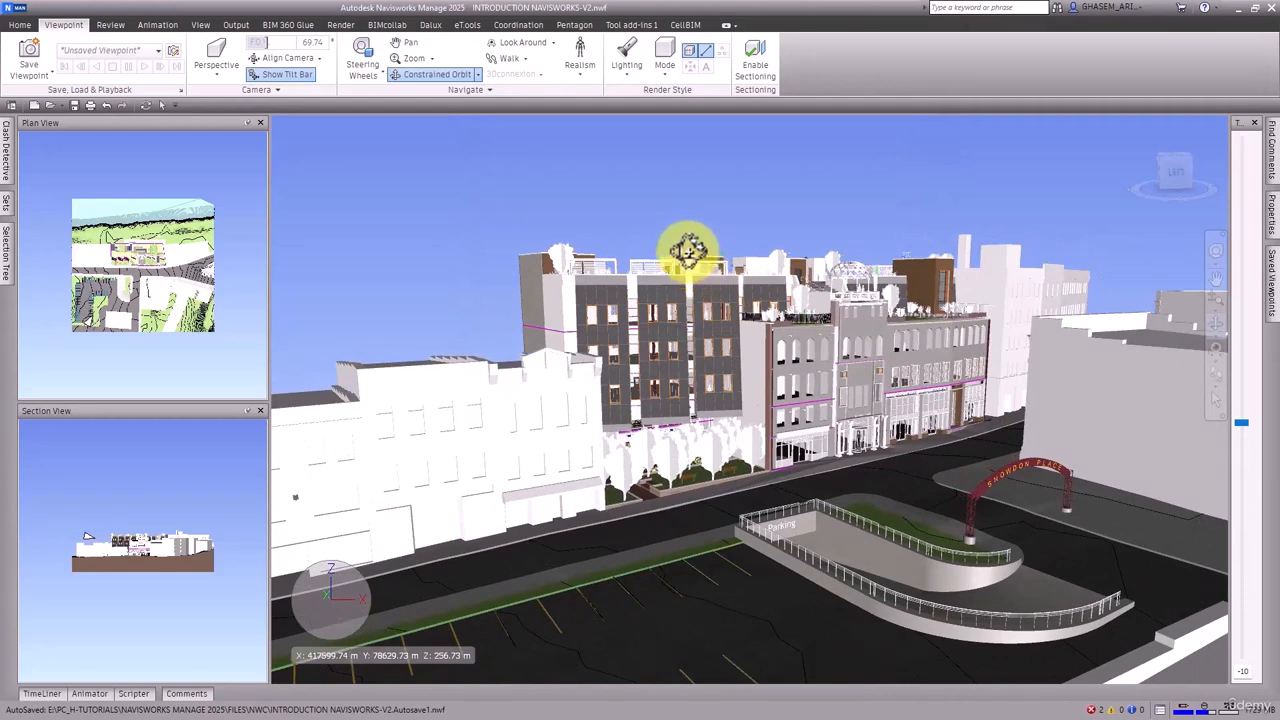
Step: Leave Constrained Orbit for the Select tool and show the available orbit tools
click(163, 106)
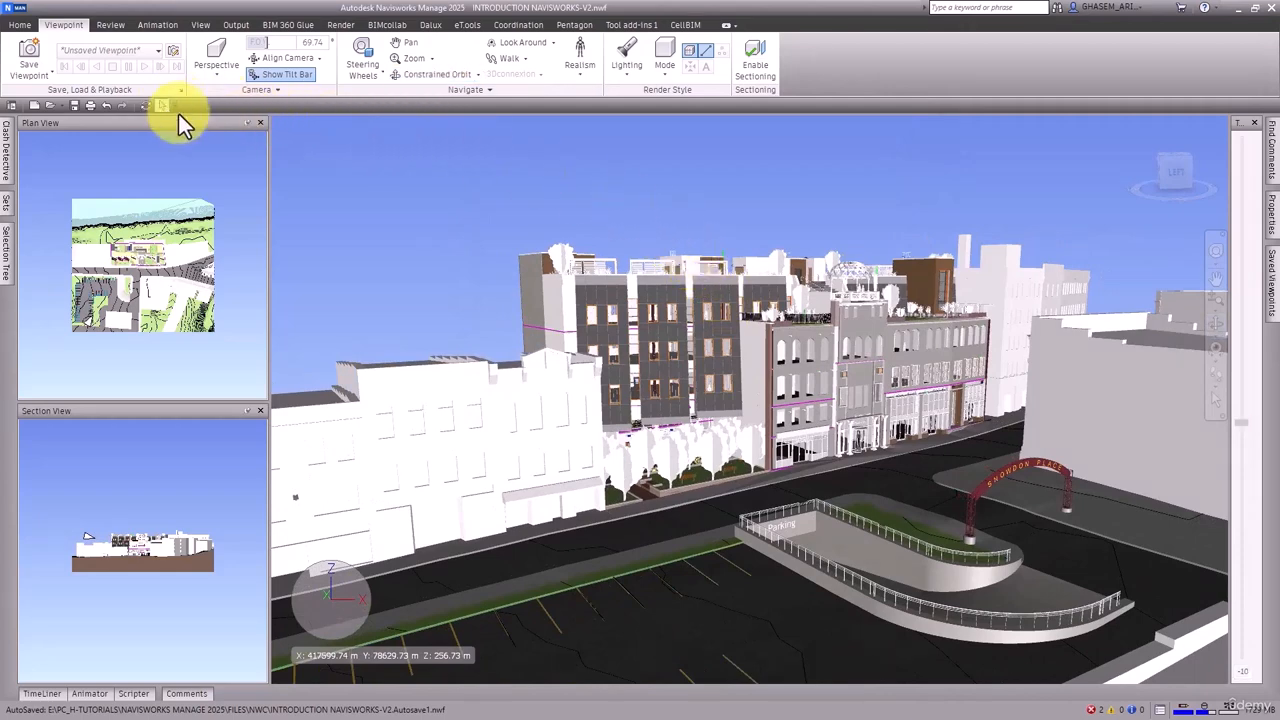
click(478, 75)
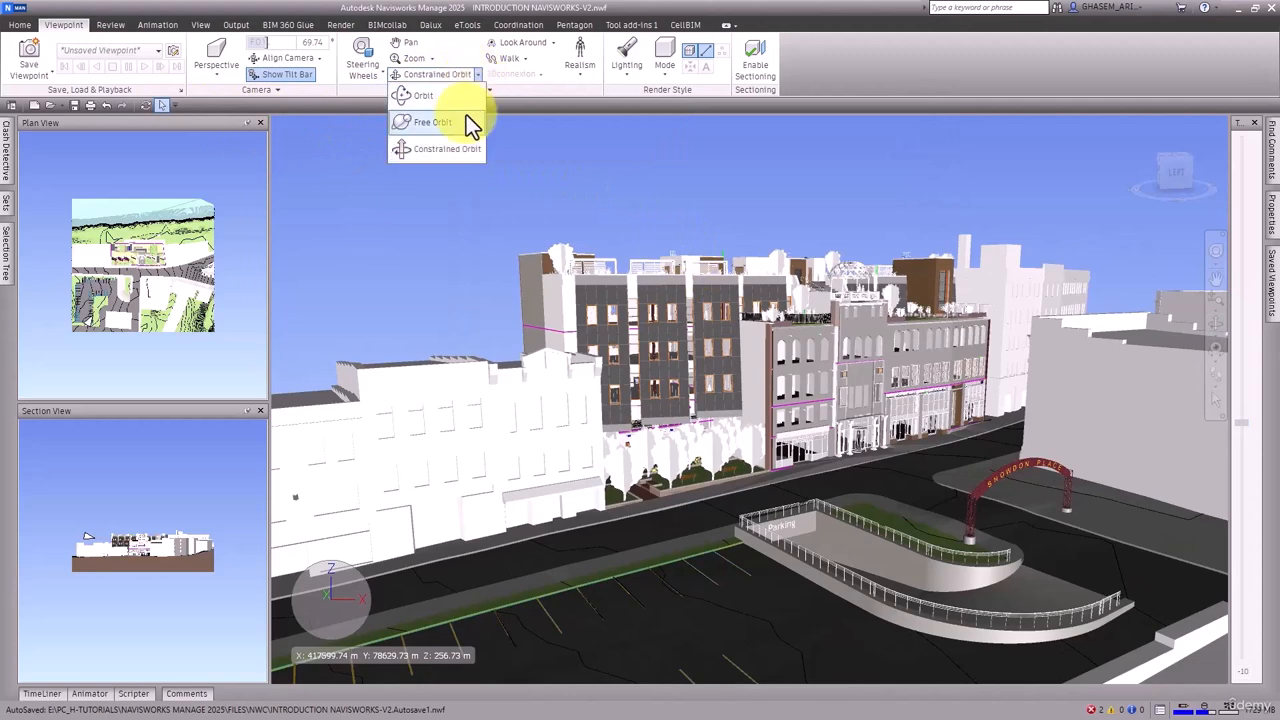